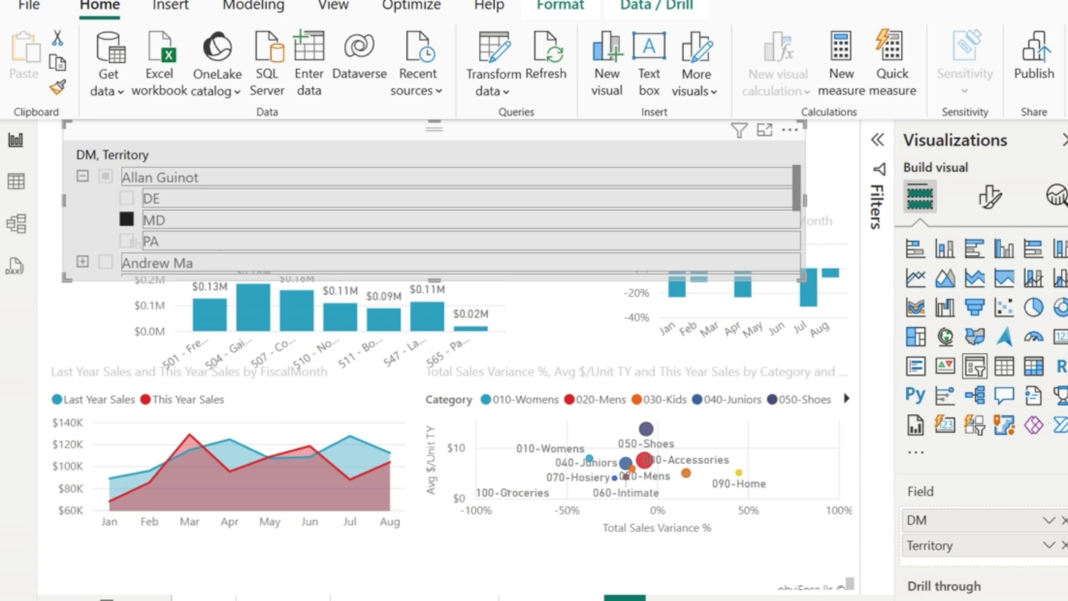
- Save and publish 'Retail Analysis Sample PBIX.pbix' from Power BI Desktop to My workspace
left_click(1031, 71)
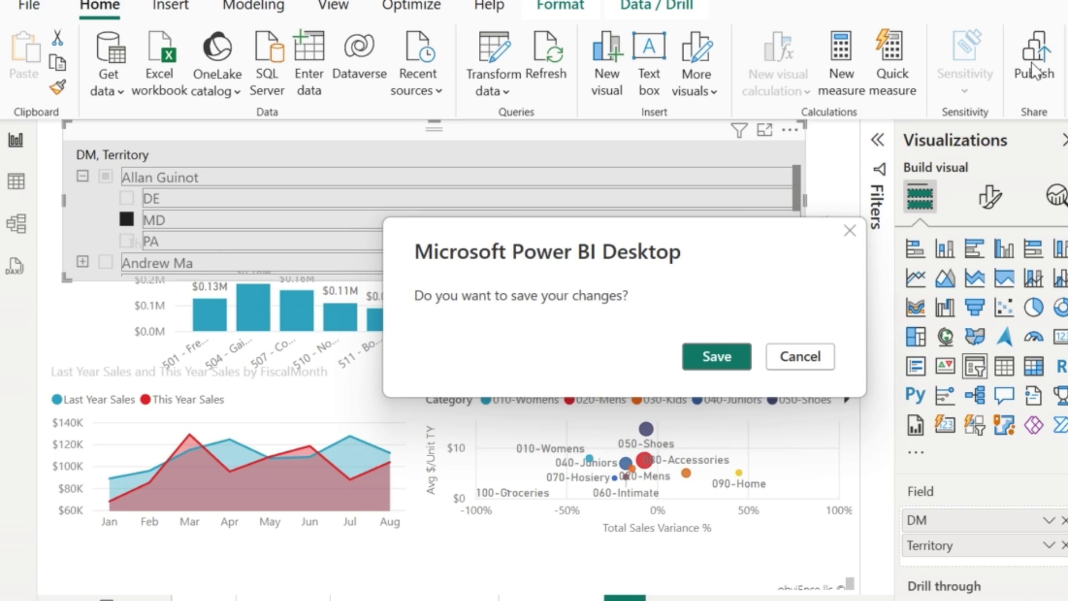
key("Return")
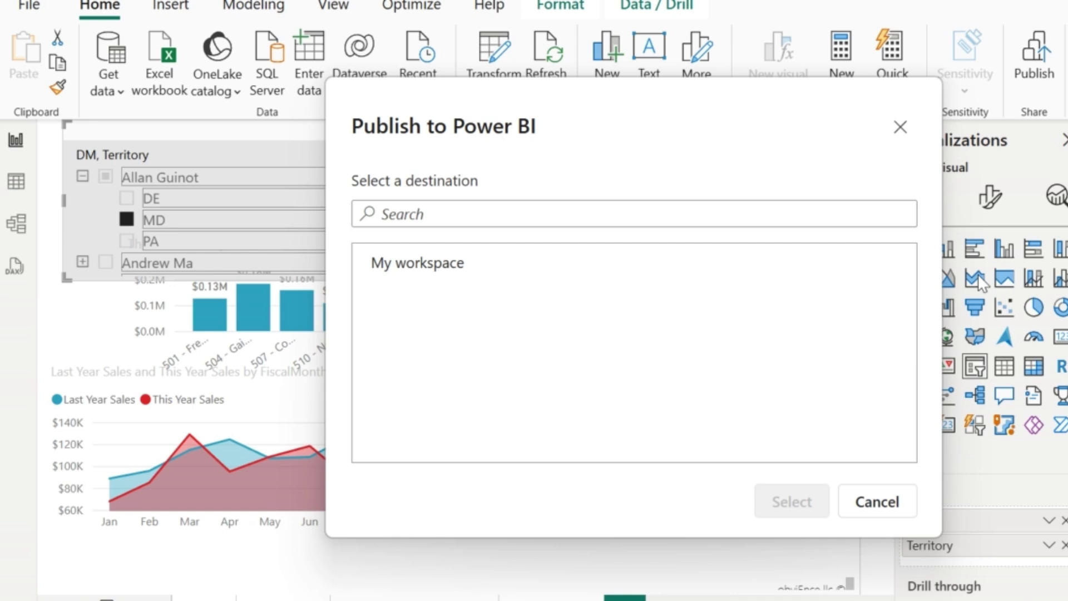
left_click(521, 276)
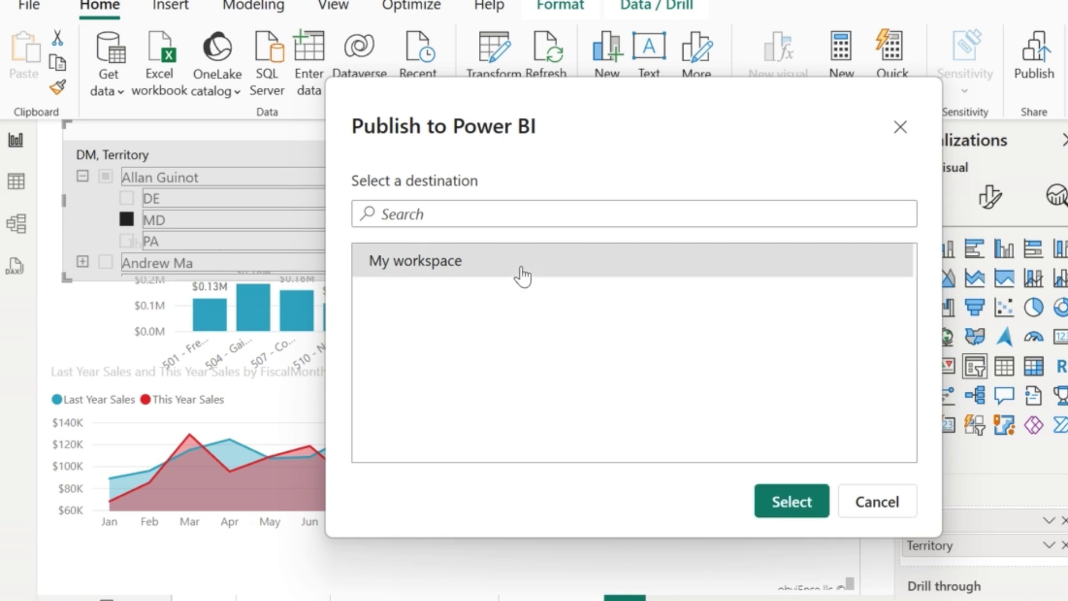
left_click(791, 503)
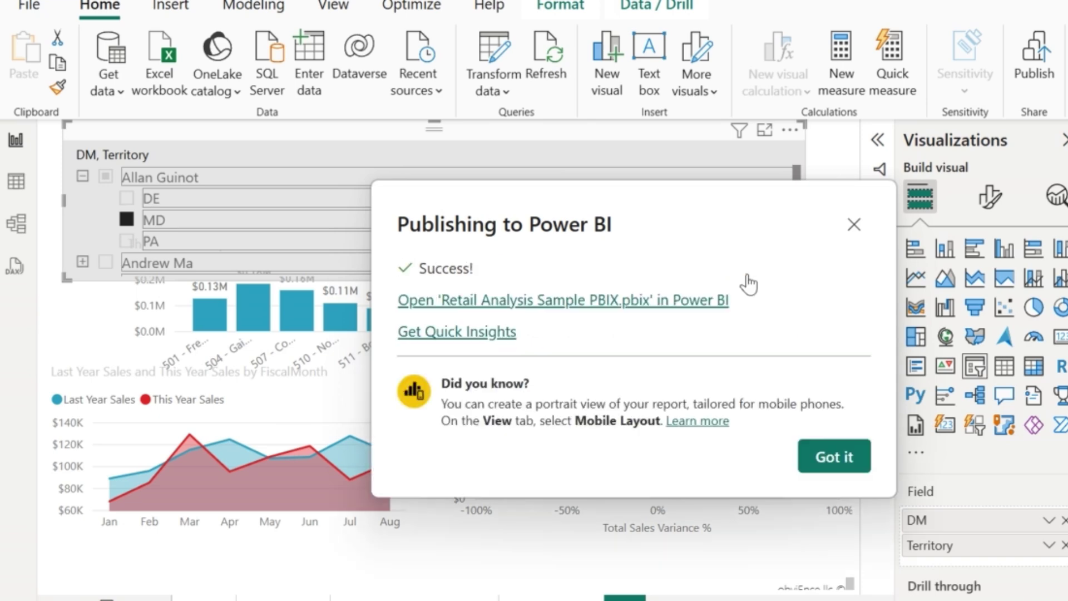
- Dismiss the success message and find the Retail Analysis Sample PBIX report in My workspace's item list
left_click(856, 466)
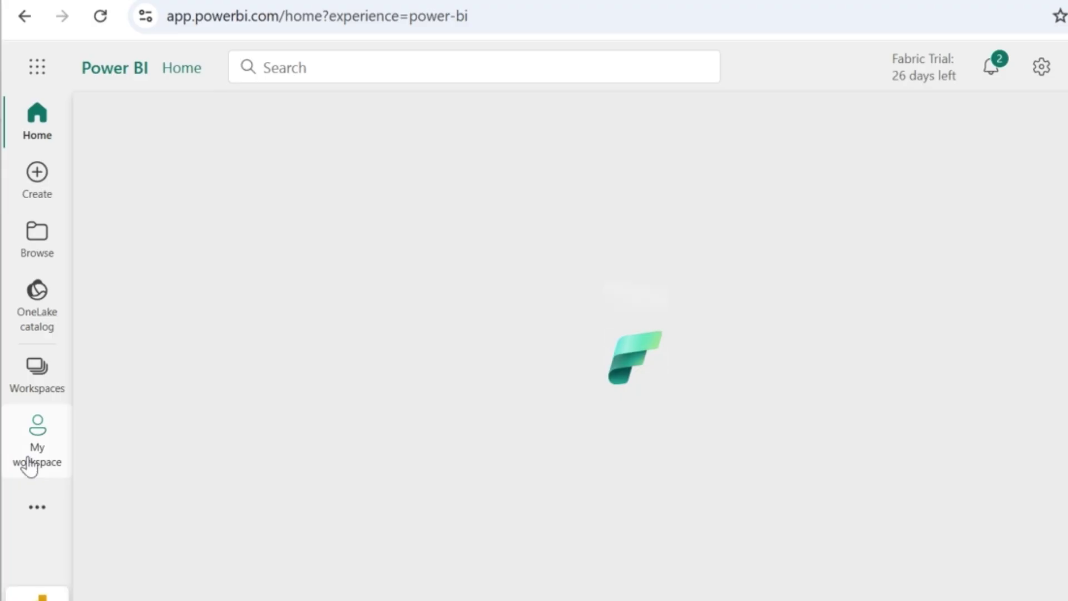
left_click(31, 466)
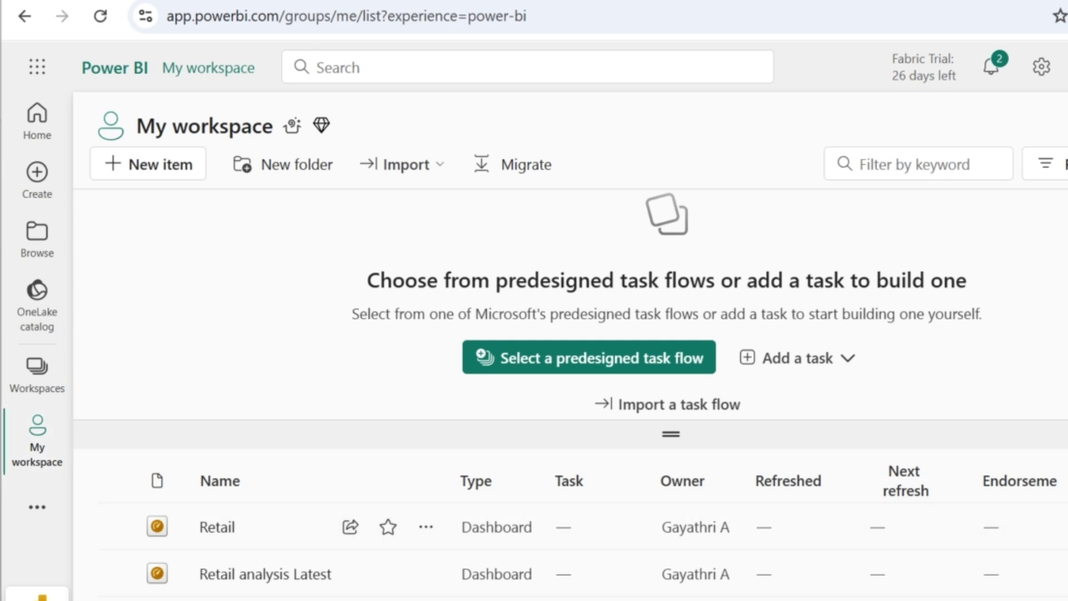
scroll(572, 550, "down", 2)
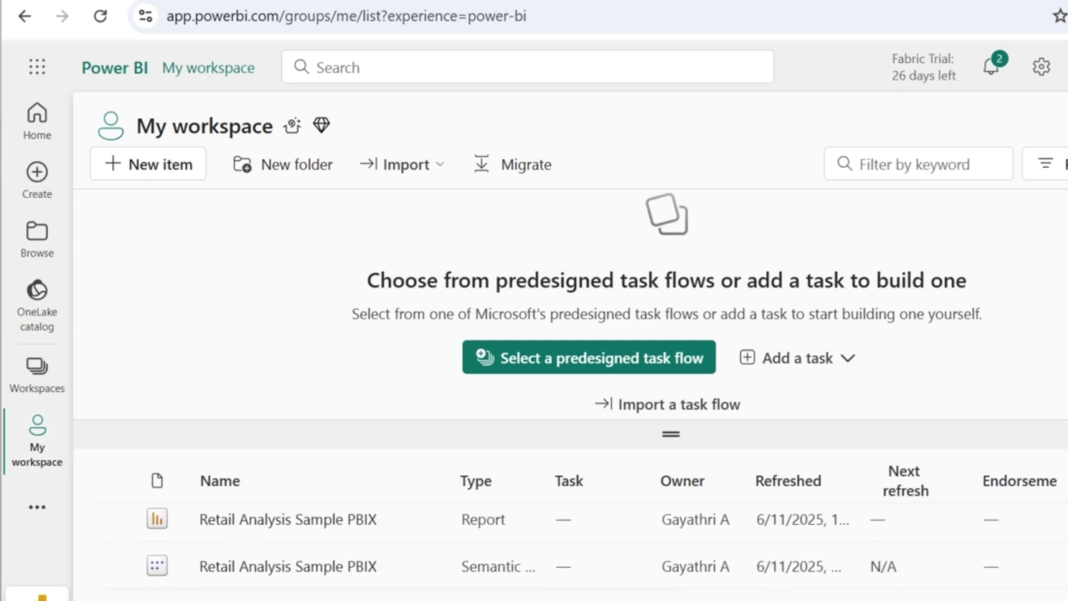
scroll(573, 551, "down", 1)
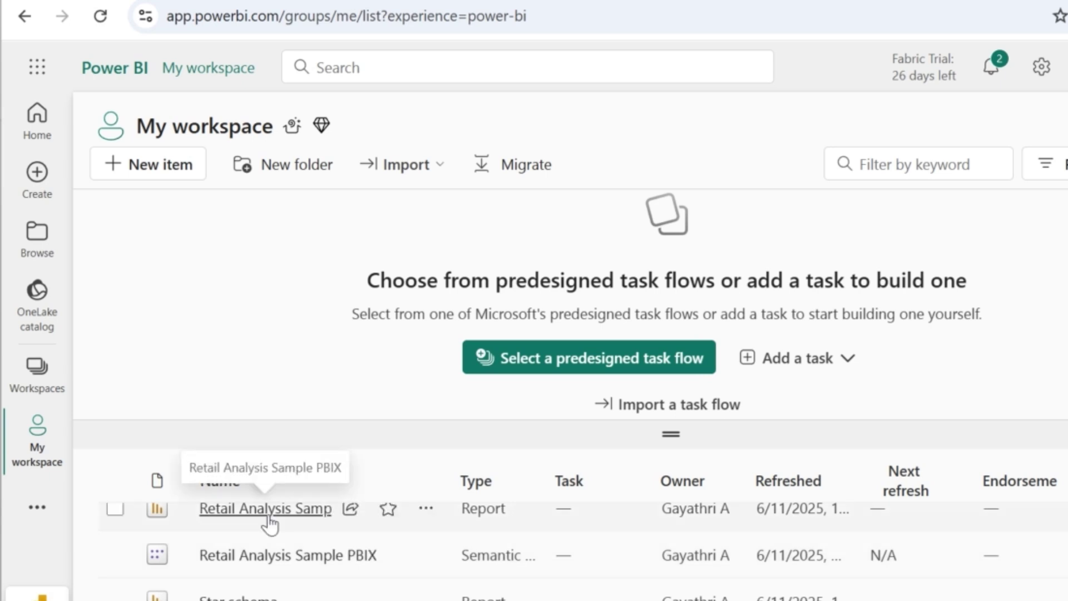
- Open the Retail Analysis Sample PBIX report and show its Store Sales Overview page
left_click(269, 509)
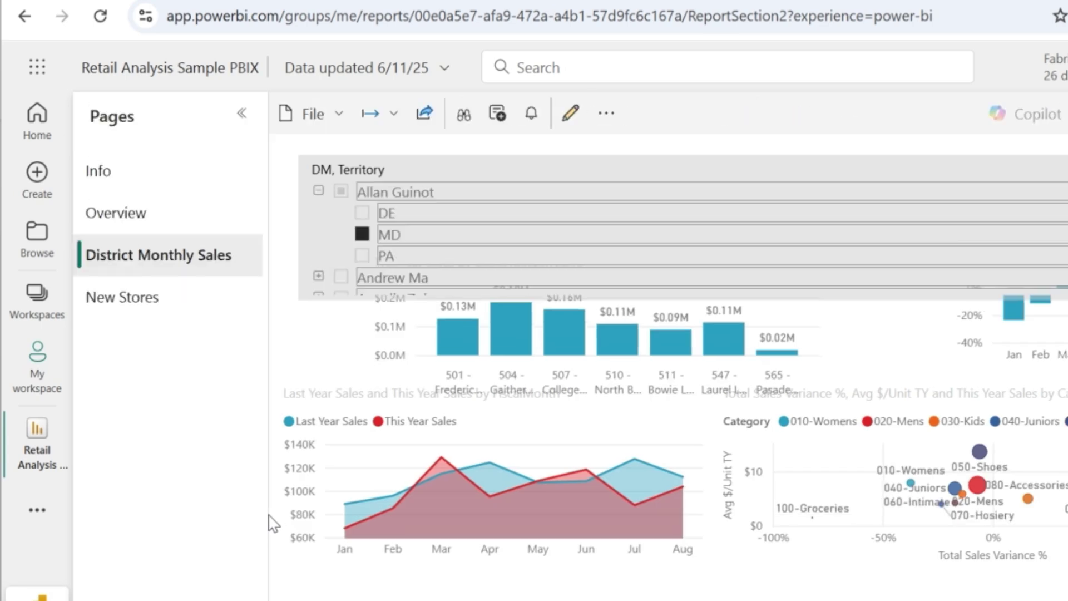
left_click(112, 171)
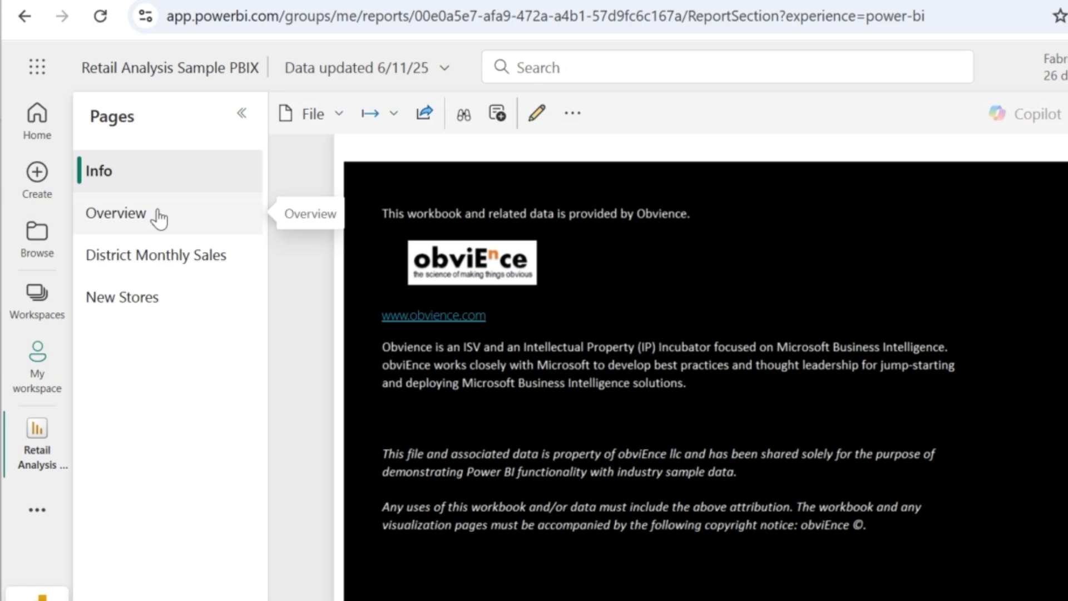
left_click(157, 216)
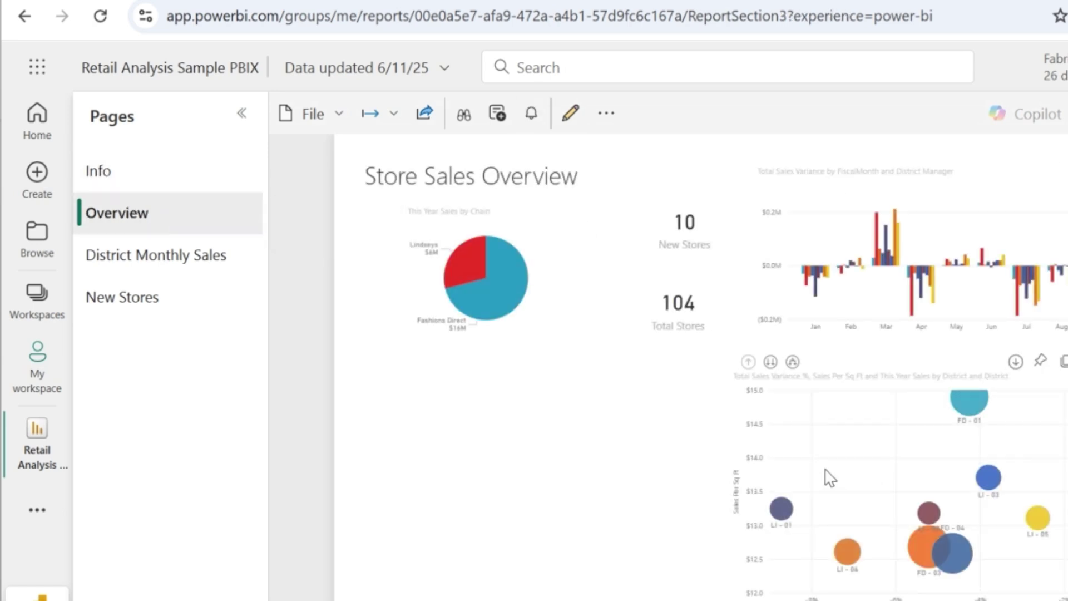
left_click(37, 367)
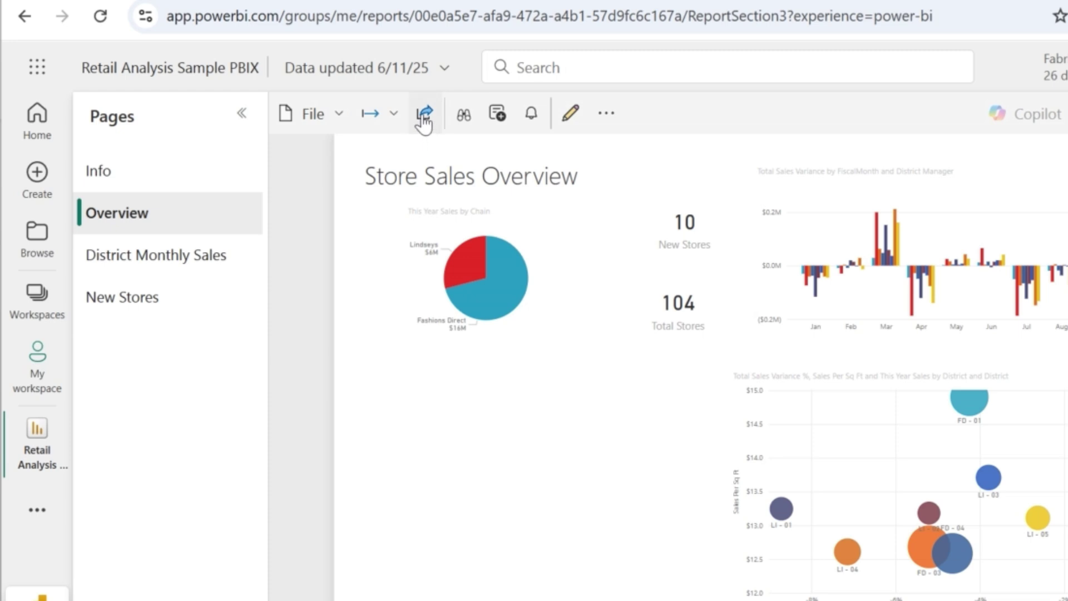
left_click(431, 120)
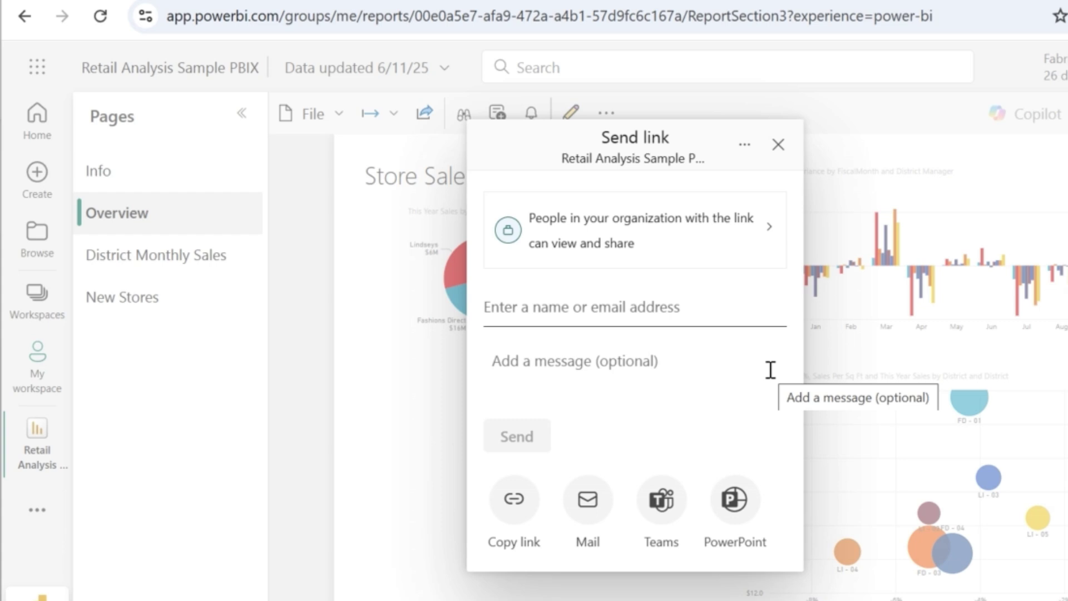
key("Escape")
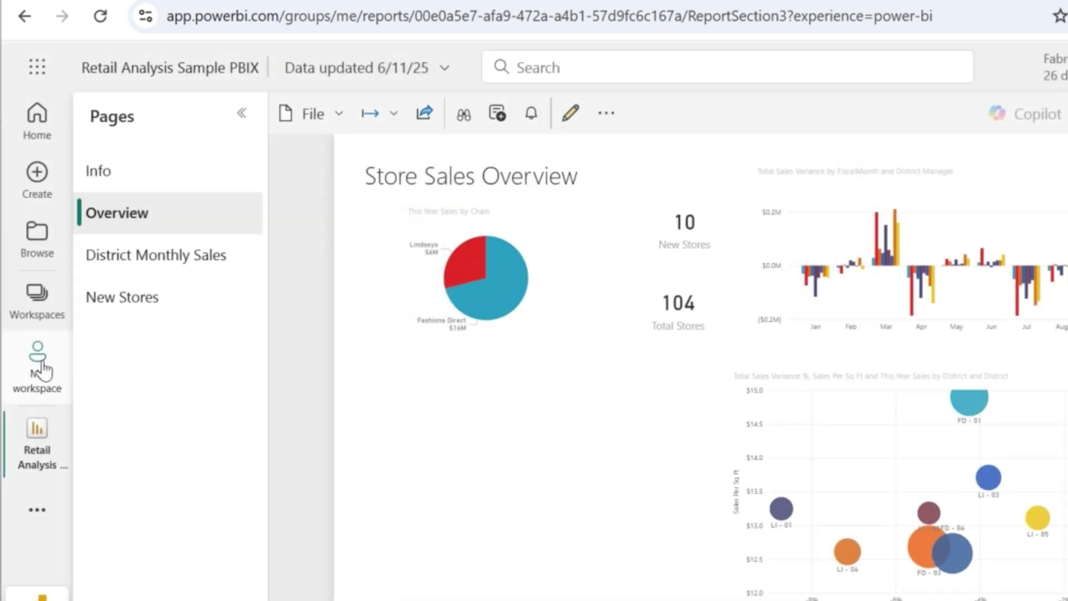
- Create a new dashboard named 'Retail Analysis Final' from My workspace's New item menu
left_click(43, 369)
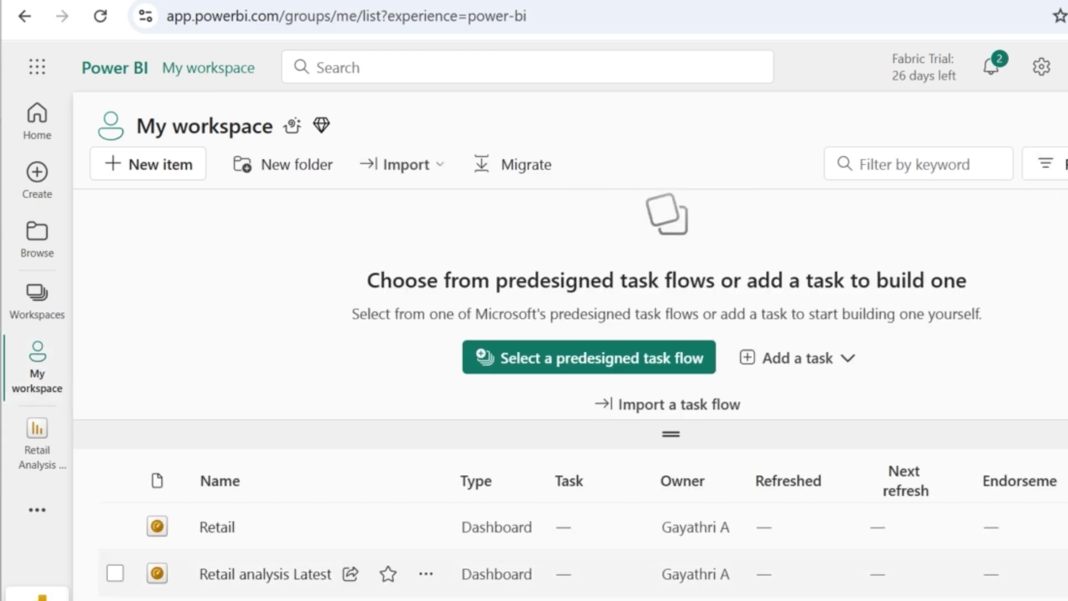
left_click(175, 177)
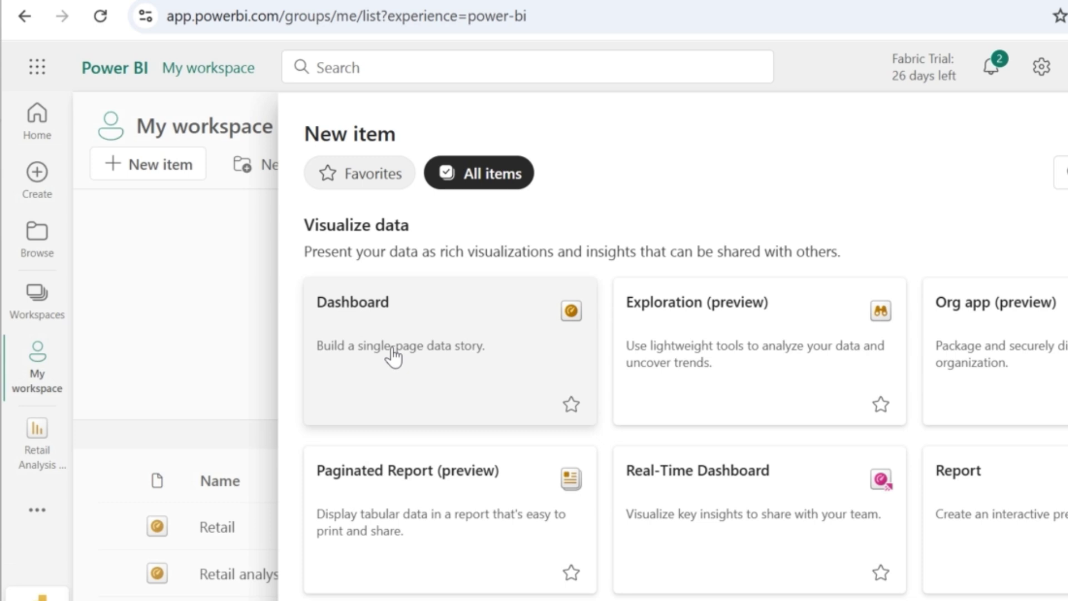
left_click(394, 356)
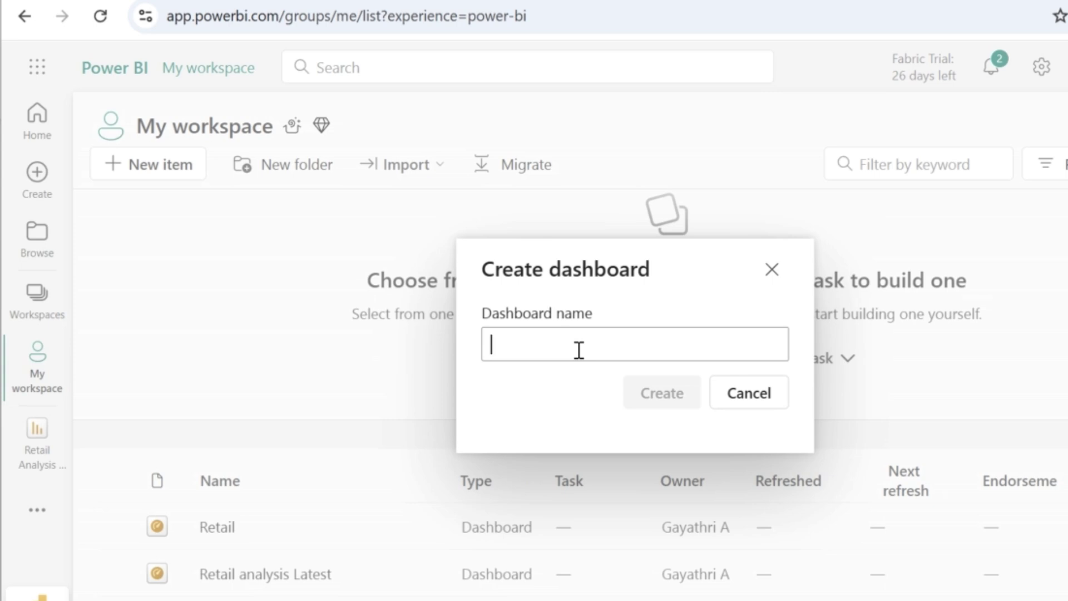
type("Retail Analysis Final")
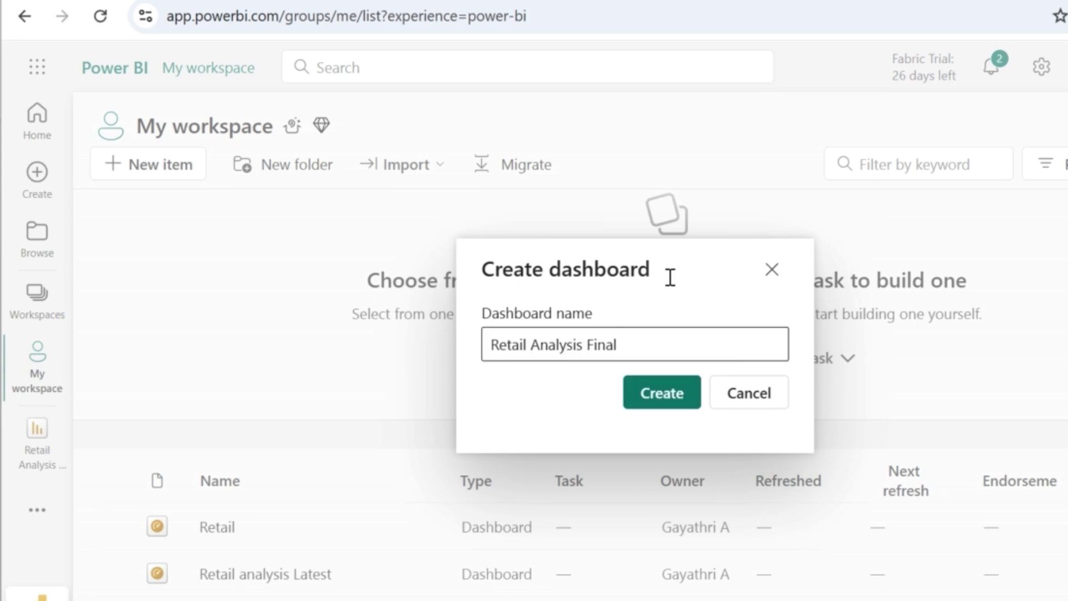
left_click(666, 409)
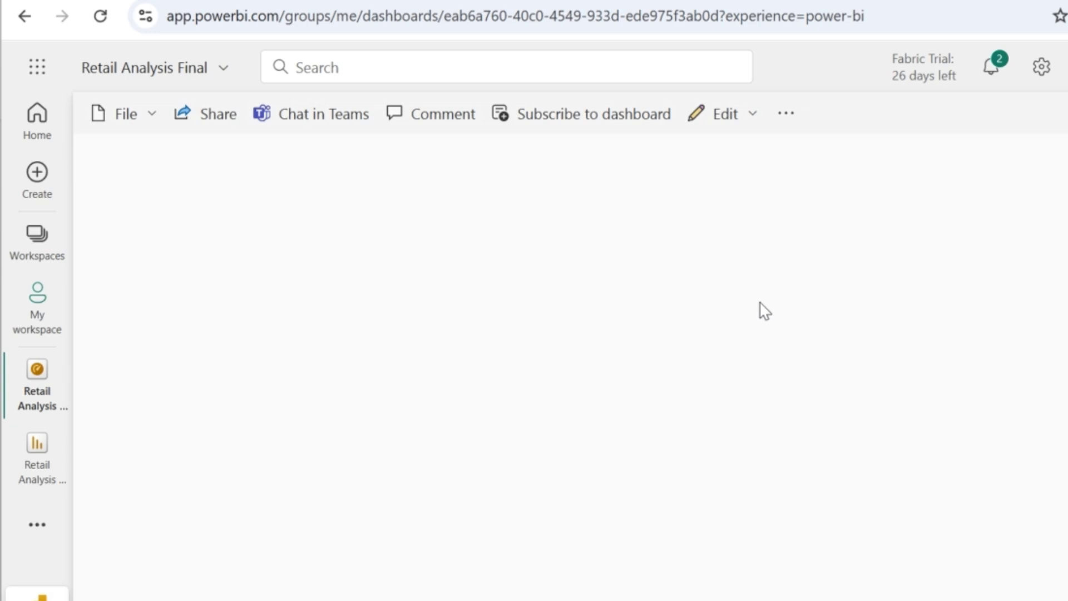
- Pin the report's This Year Sales by chain pie chart to the Retail Analysis Final dashboard
left_click(33, 460)
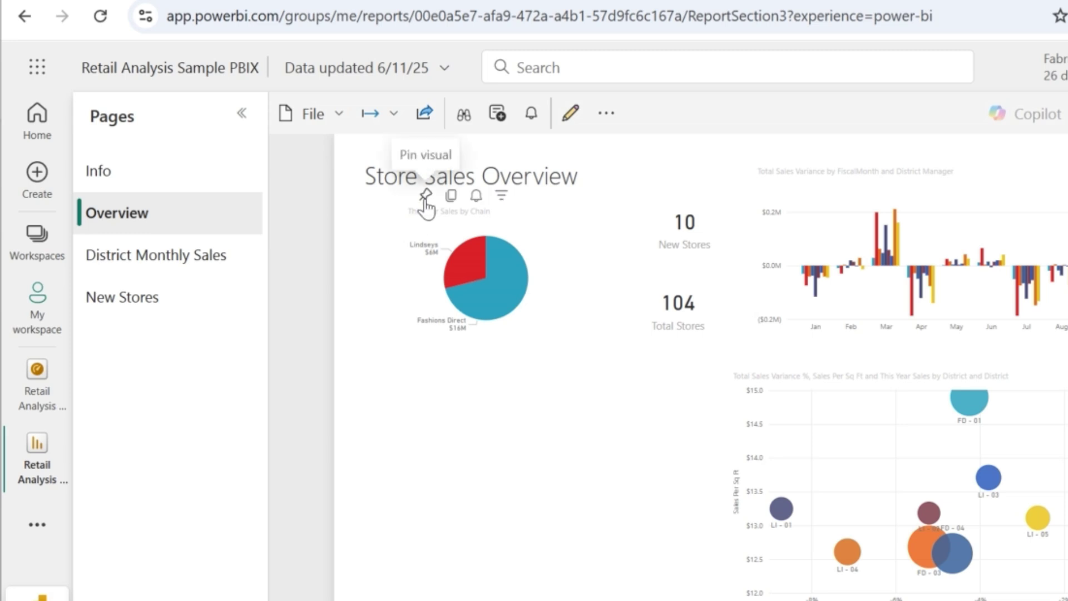
left_click(425, 198)
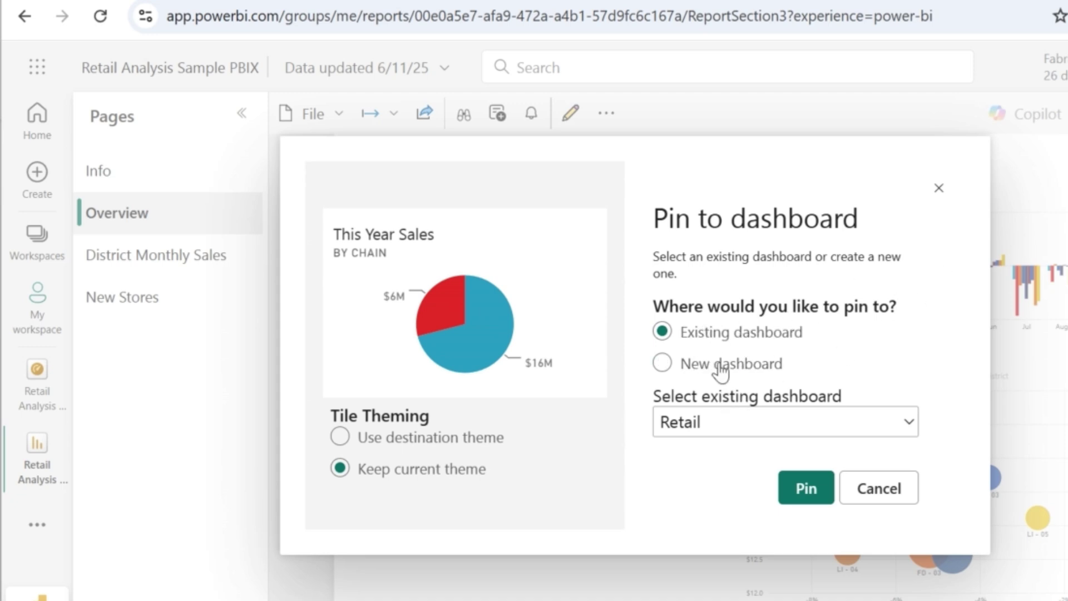
left_click(770, 430)
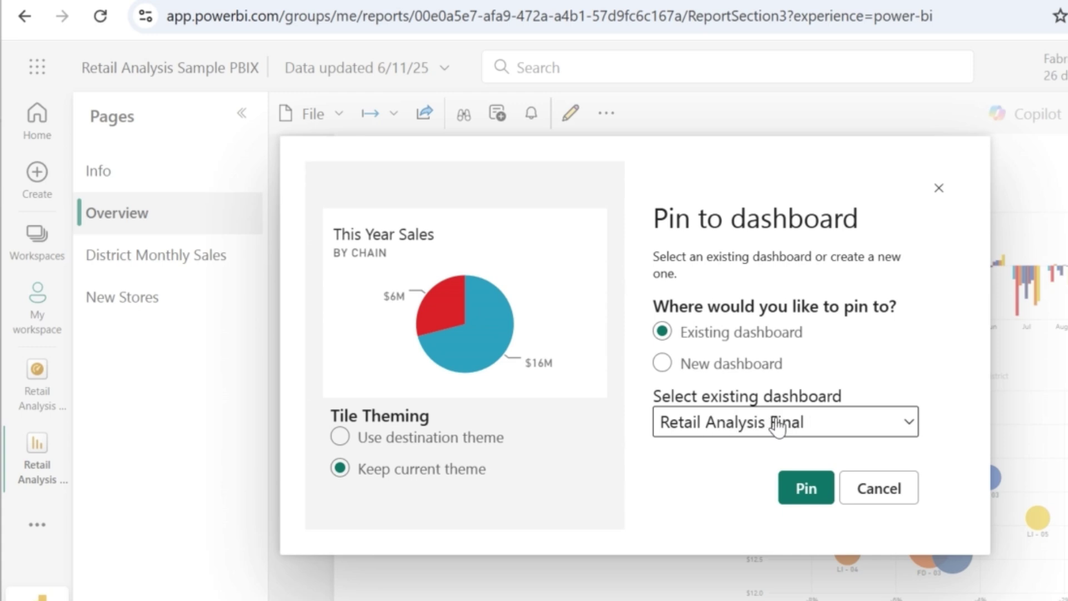
left_click(812, 491)
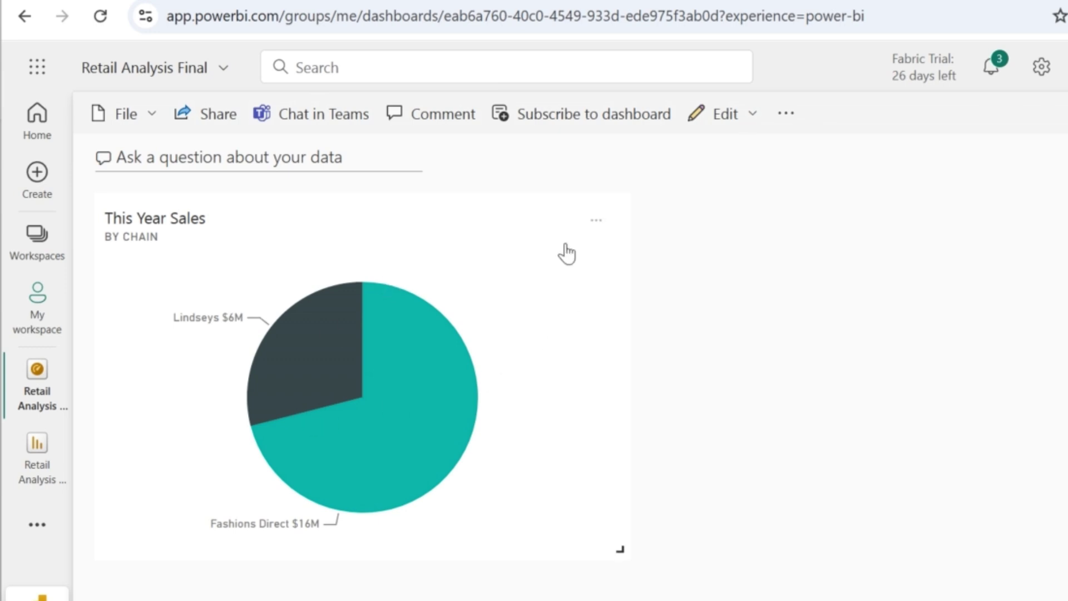
- Return to the Overview page and cancel pinning the sales variance column chart
left_click(424, 508)
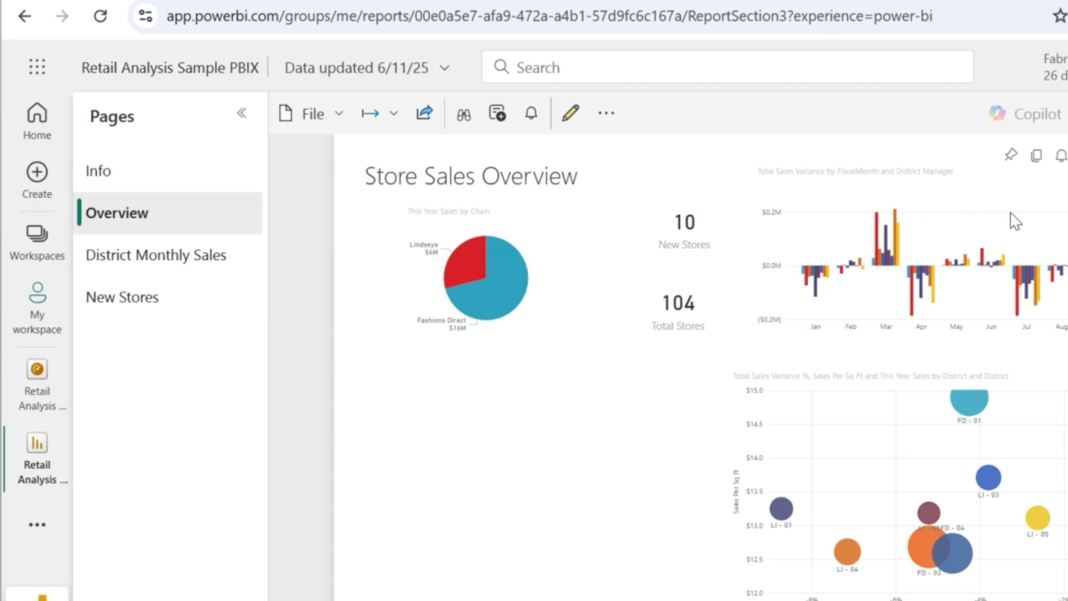
left_click(1013, 159)
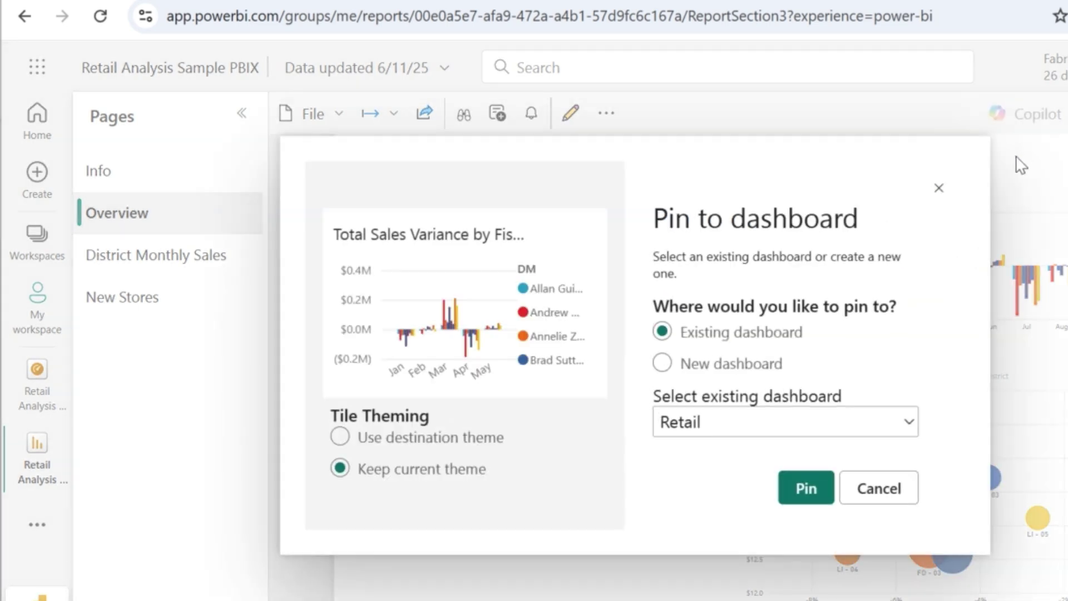
key("Escape")
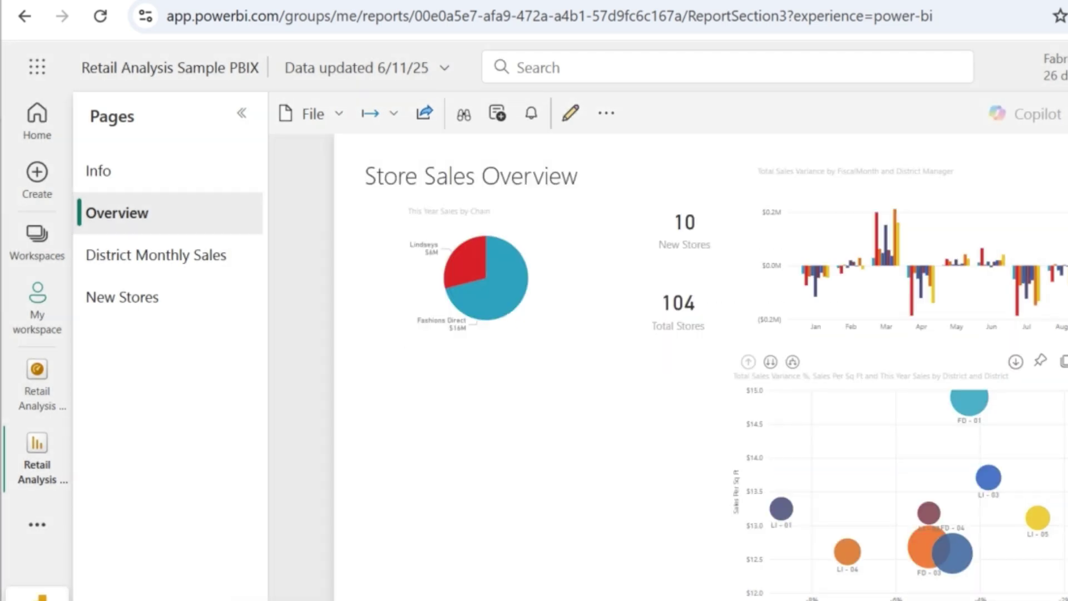
- Pin the store scatter and store sales bar charts to the existing dashboard
left_click(1041, 365)
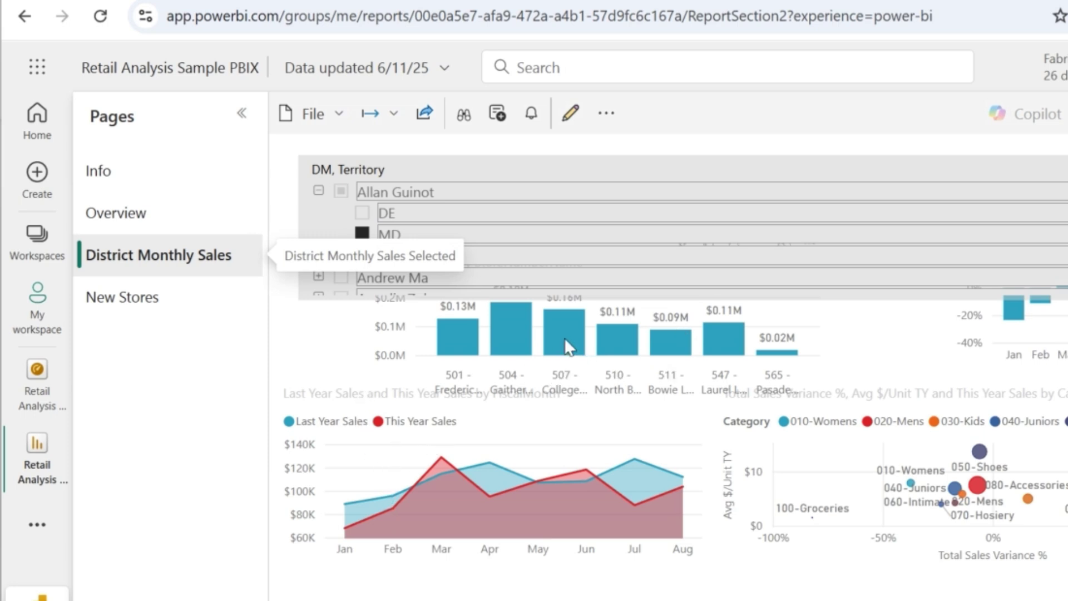
mouse_move(688, 250)
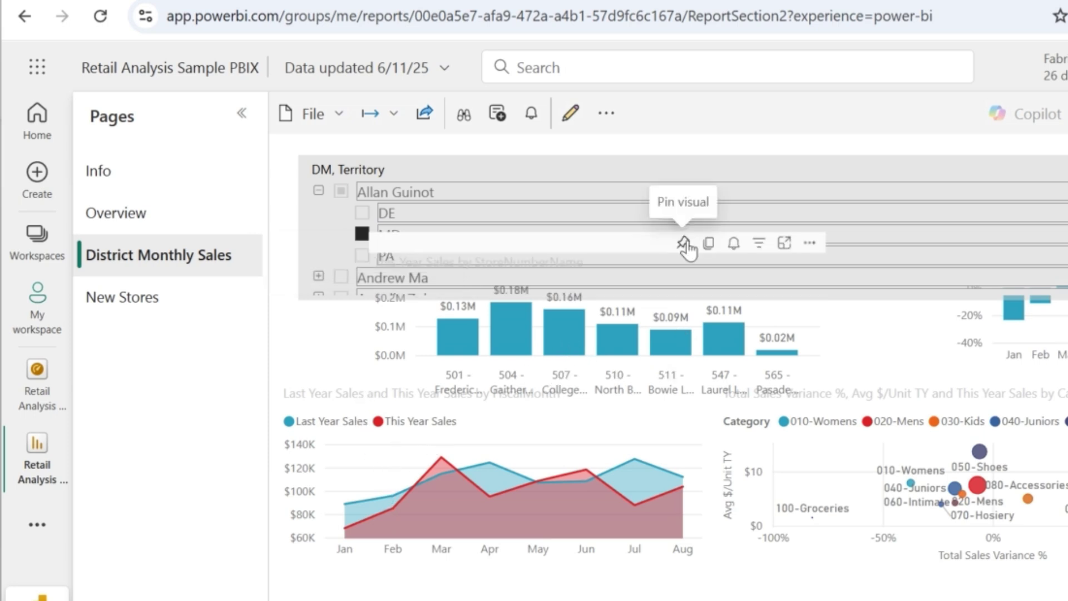
left_click(685, 244)
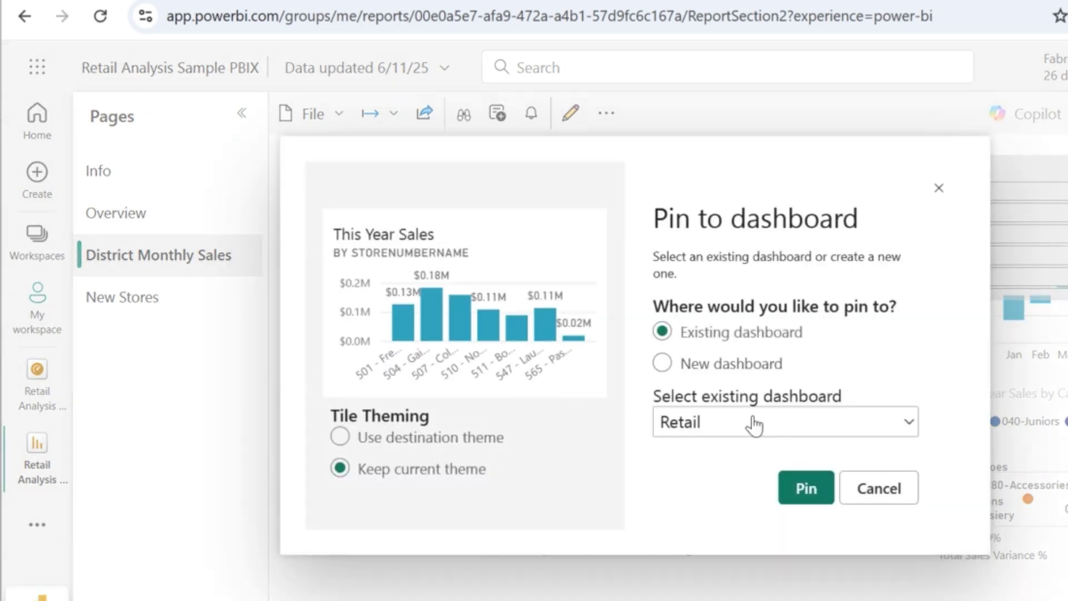
left_click(806, 488)
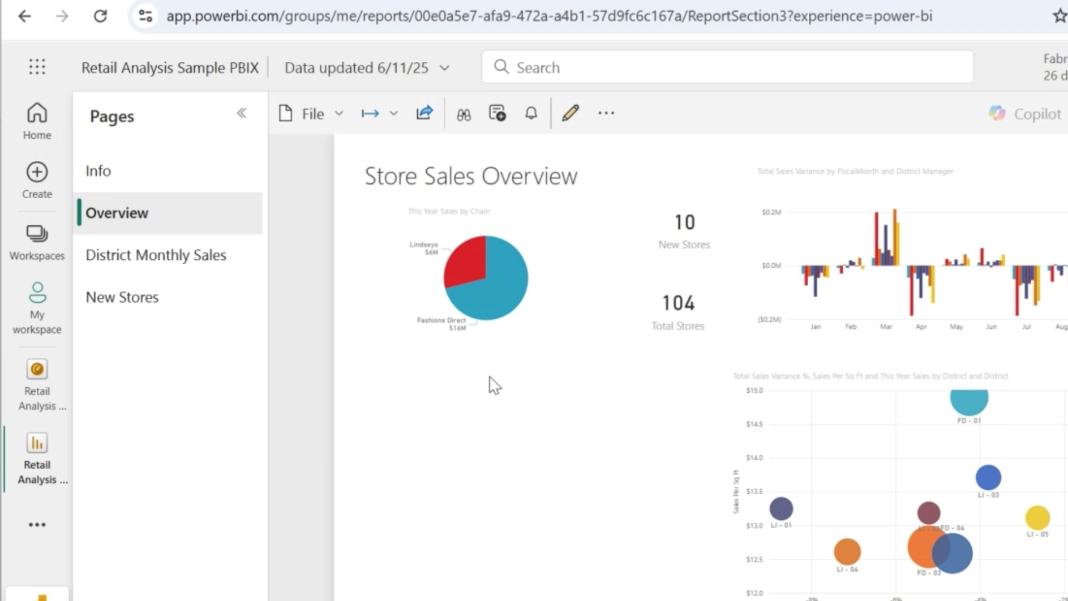
- Shrink the pie tile and move the New Stores and Total Stores tiles beside it in the top row
left_click(39, 389)
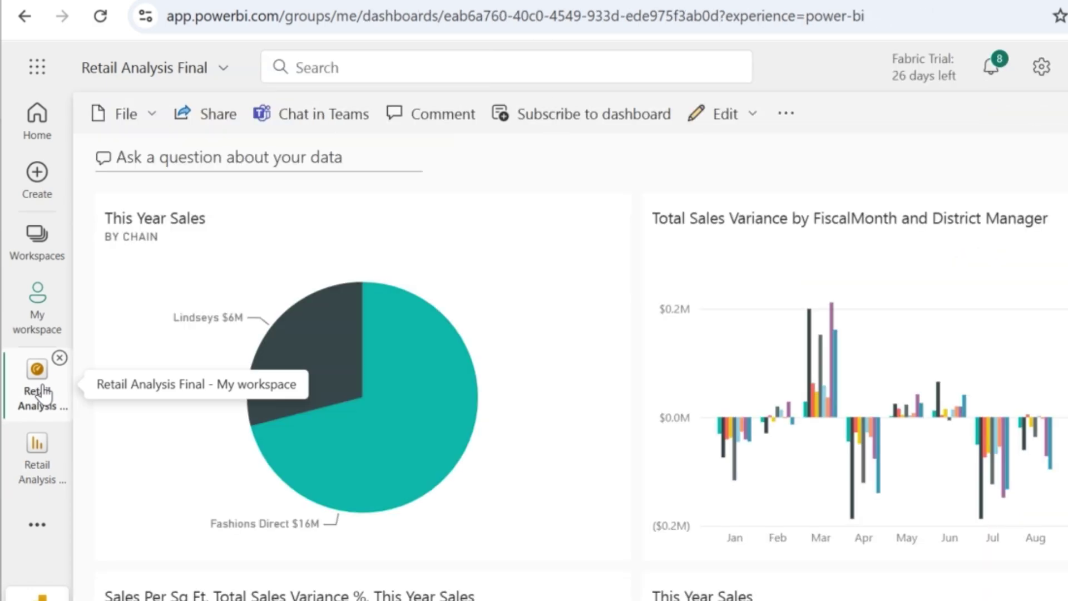
scroll(362, 389, "down", 5)
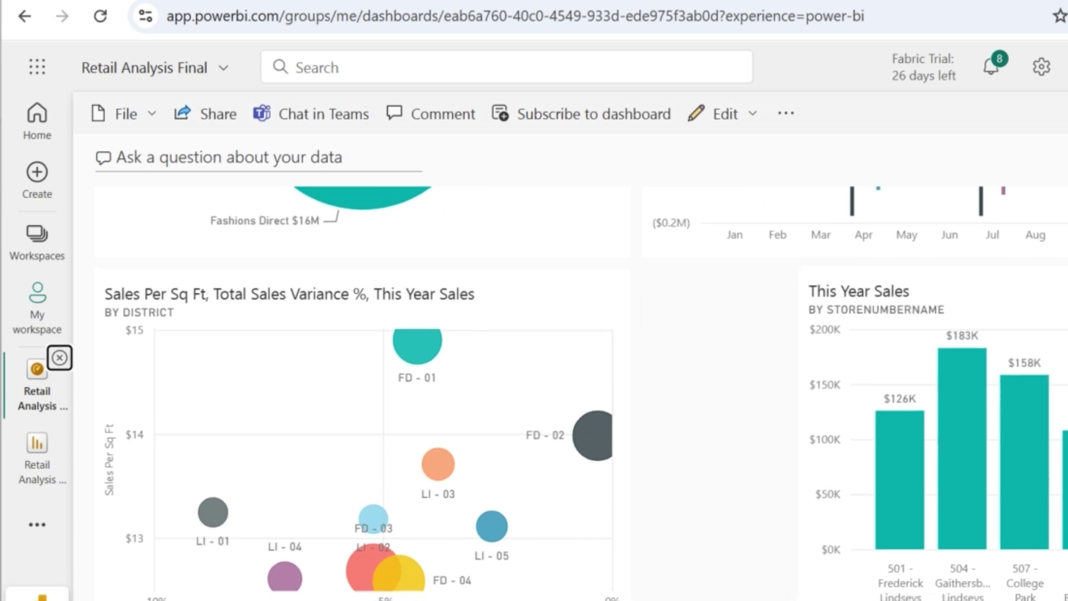
scroll(619, 548, "up", 5)
left_click_drag(620, 548, 336, 389)
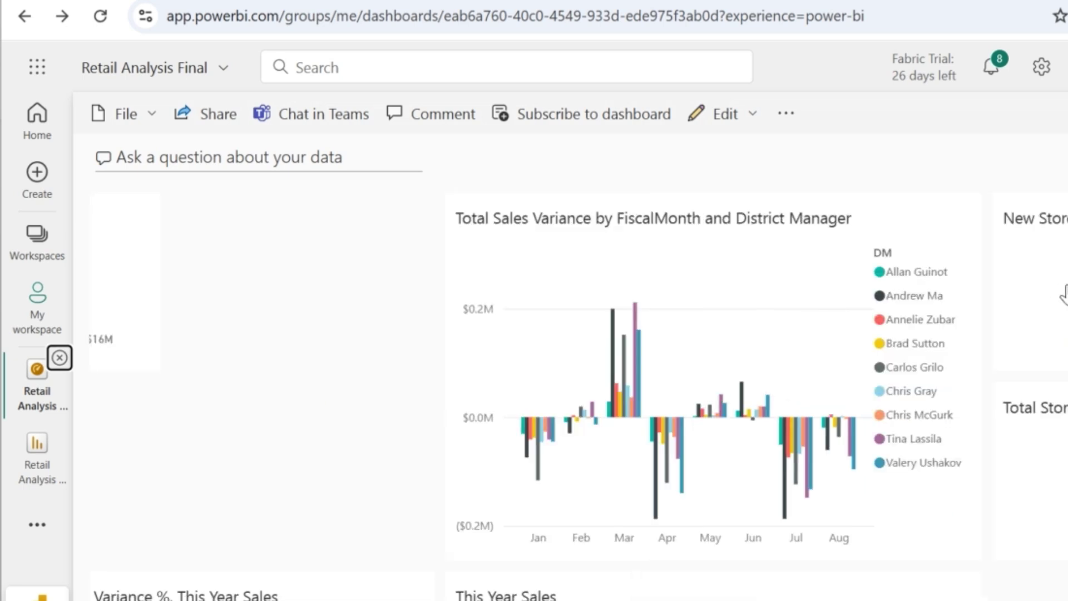
left_click_drag(1064, 295, 262, 375)
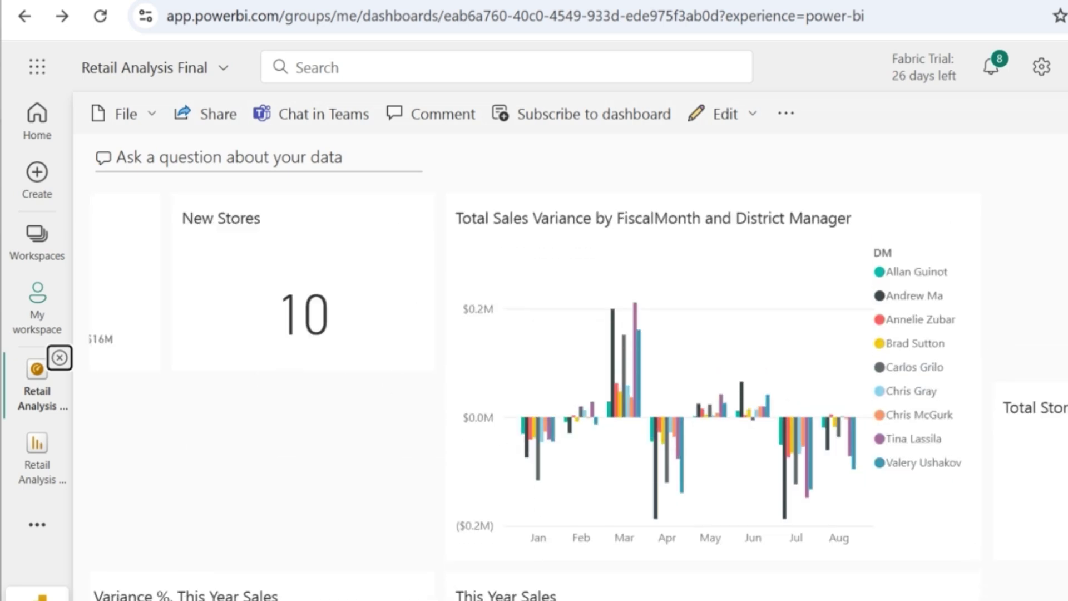
left_click_drag(1046, 423, 758, 255)
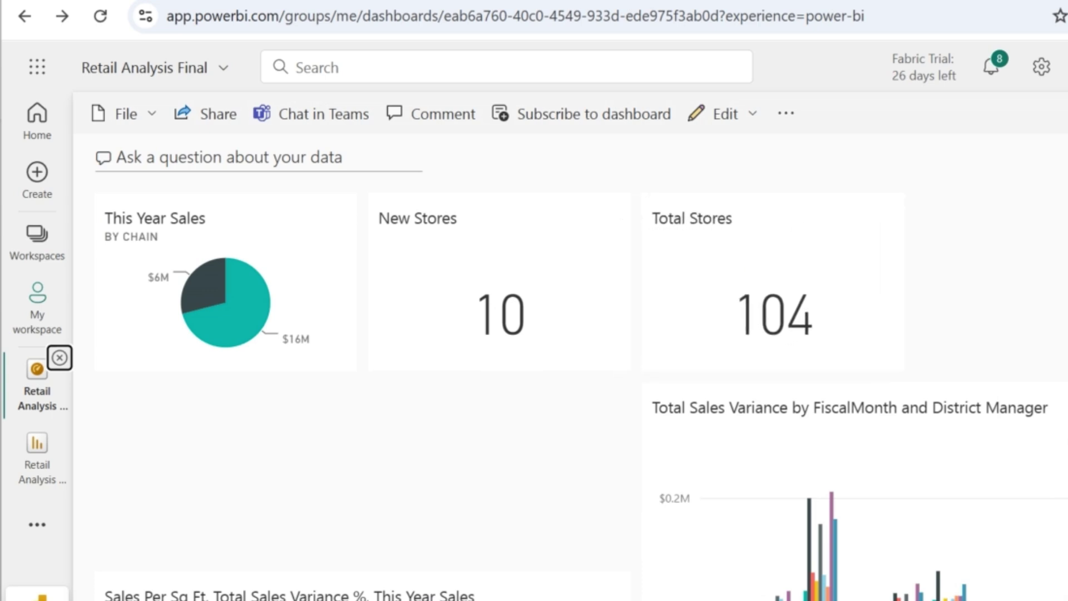
scroll(584, 389, "down", 8)
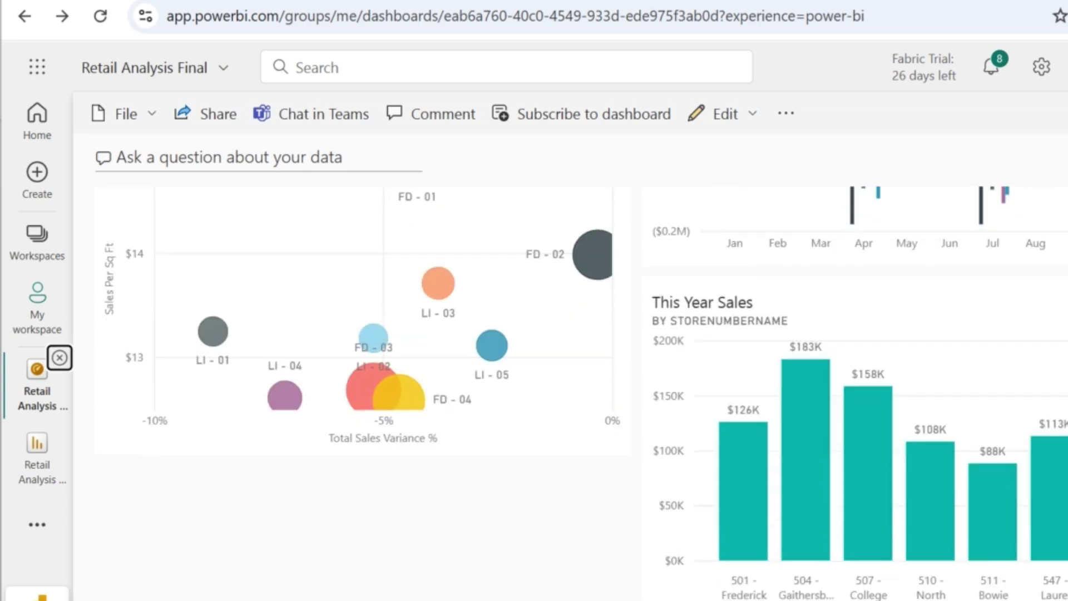
scroll(570, 390, "up", 8)
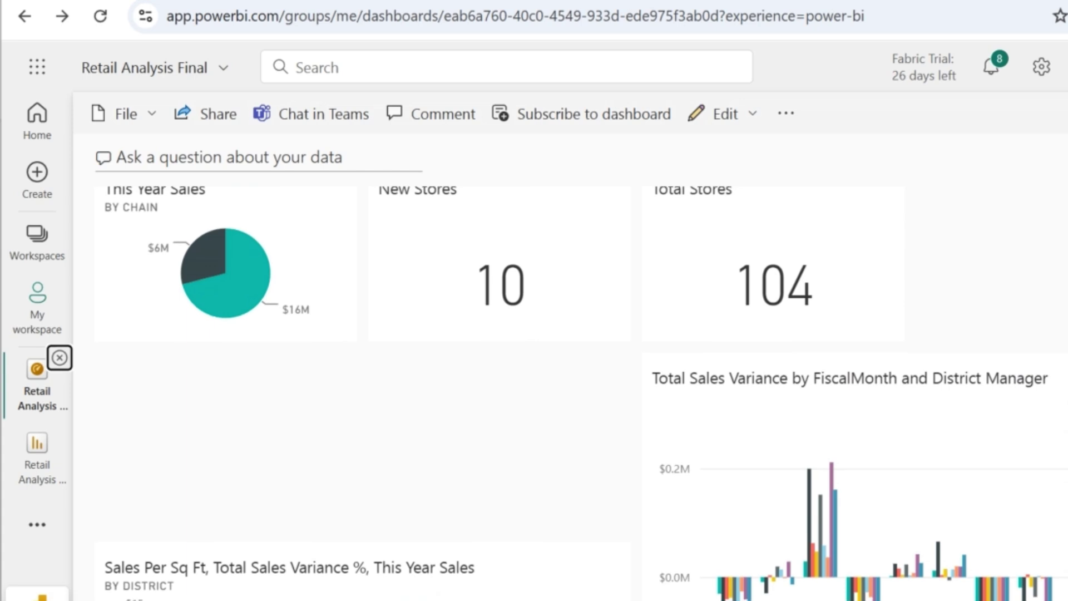
scroll(936, 328, "down", 3)
scroll(396, 428, "up", 3)
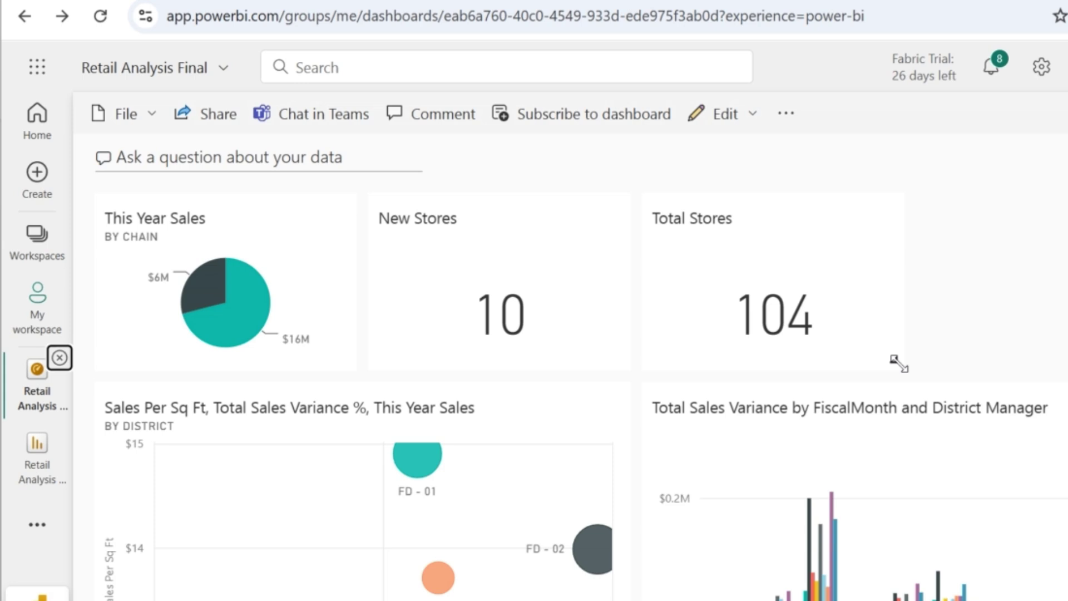
- Switch the dashboard theme to Custom with a light gray (White 20% darker) background
left_click(752, 120)
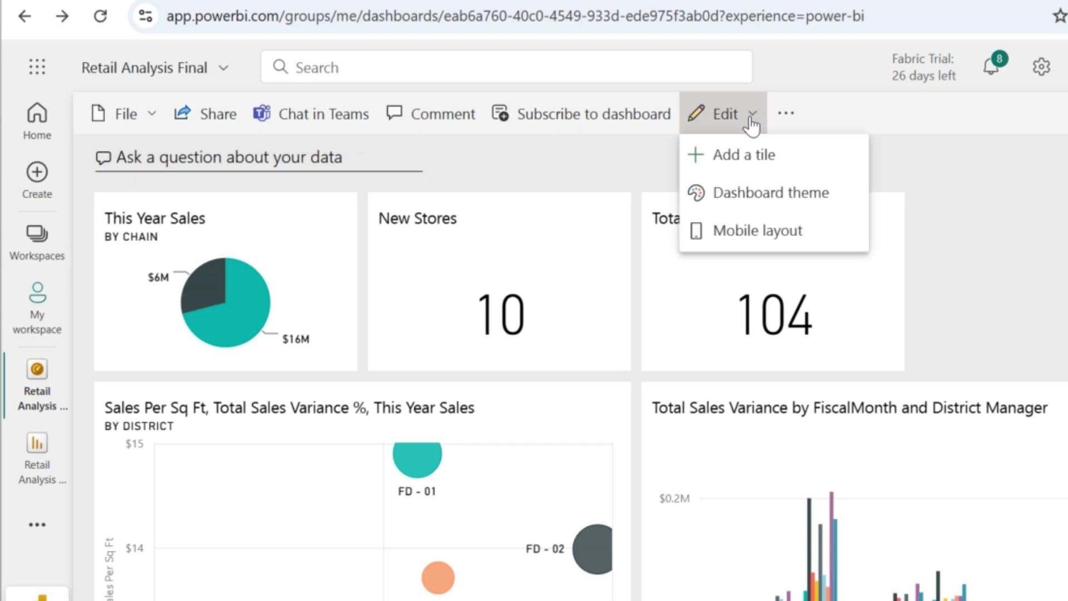
left_click(753, 198)
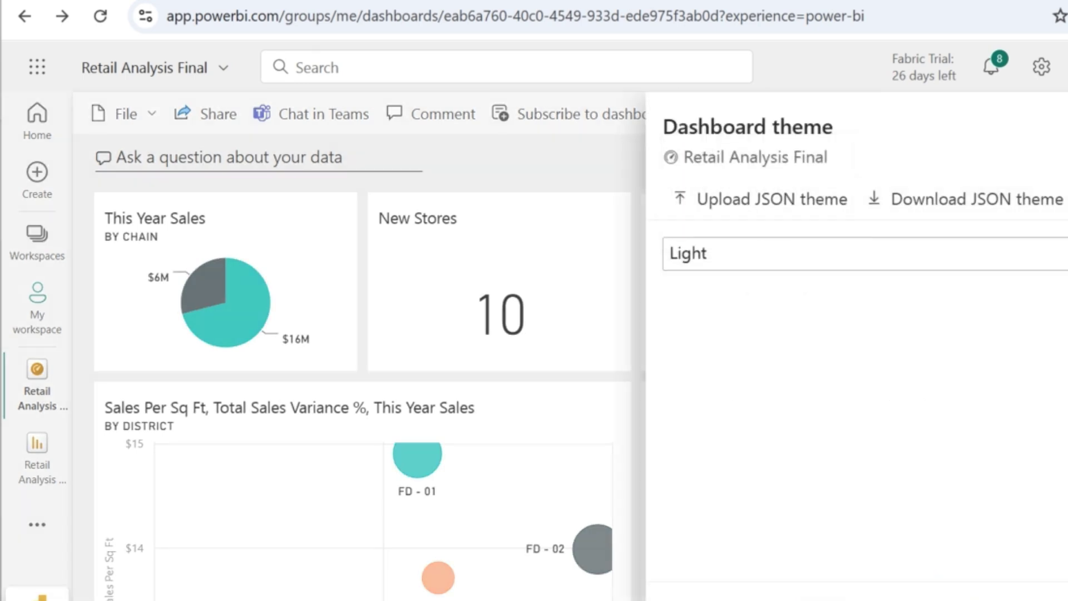
left_click(1059, 253)
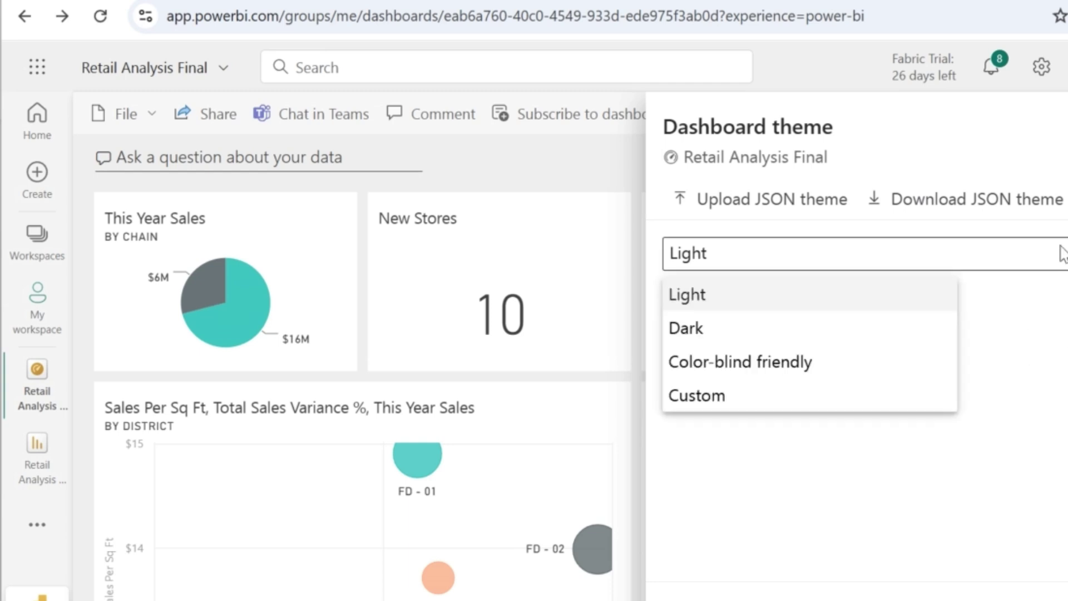
left_click(766, 396)
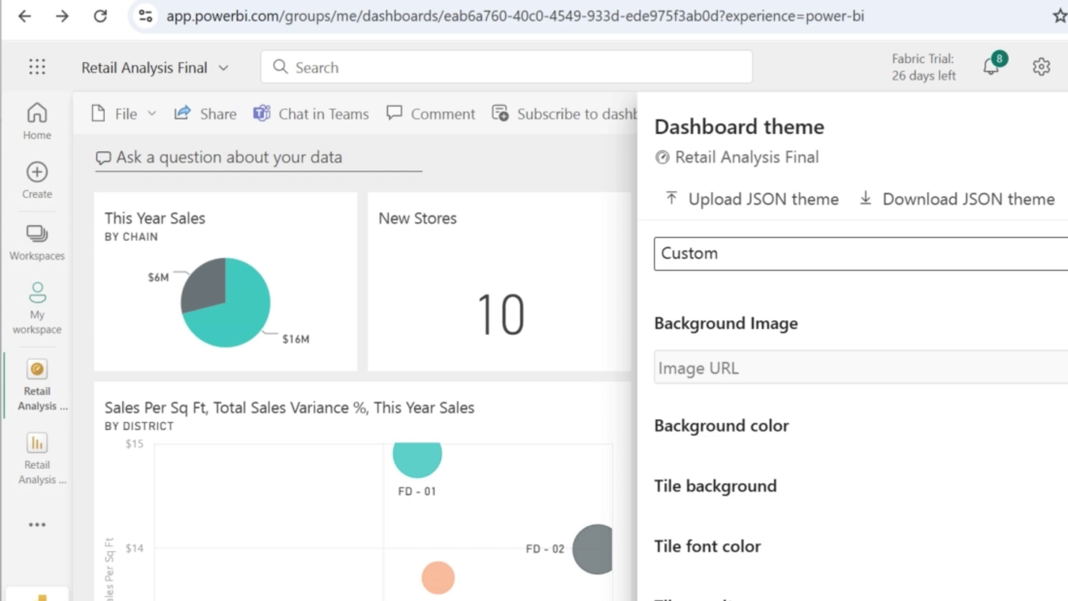
scroll(860, 354, "down", 1)
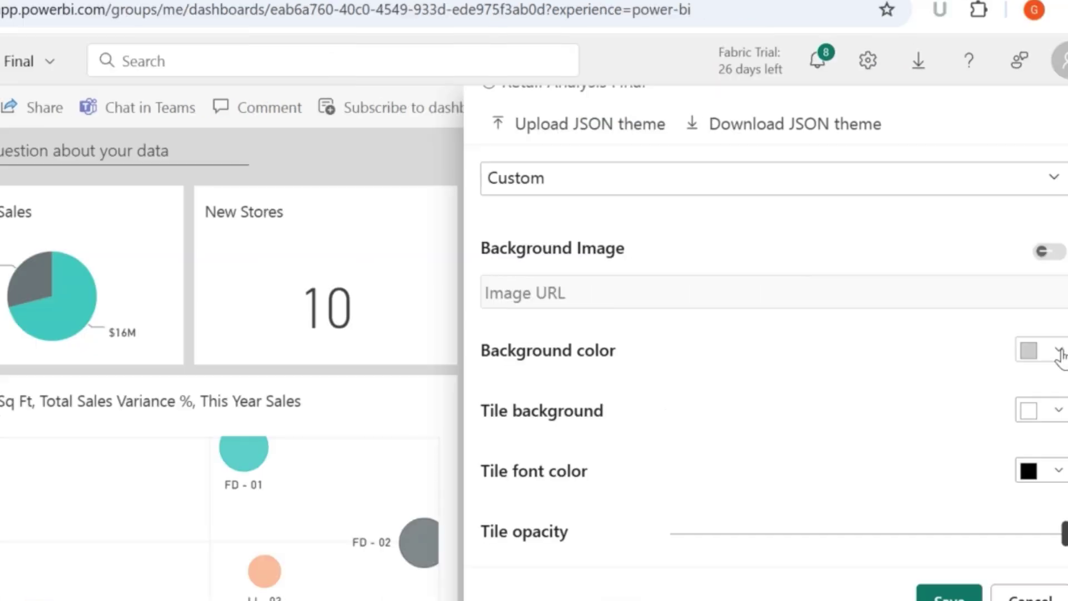
left_click(1040, 350)
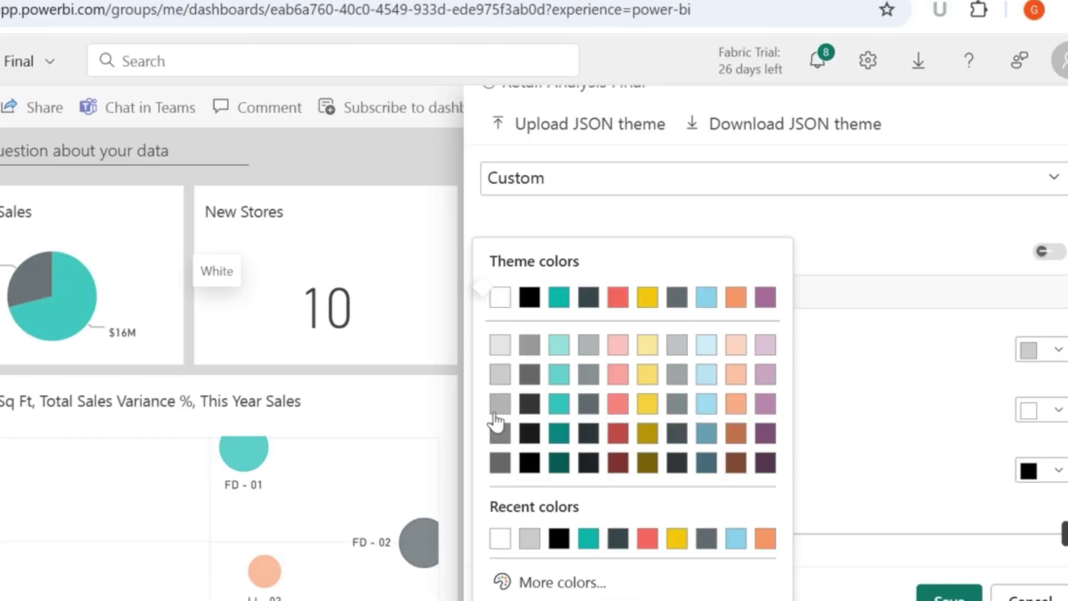
left_click(500, 381)
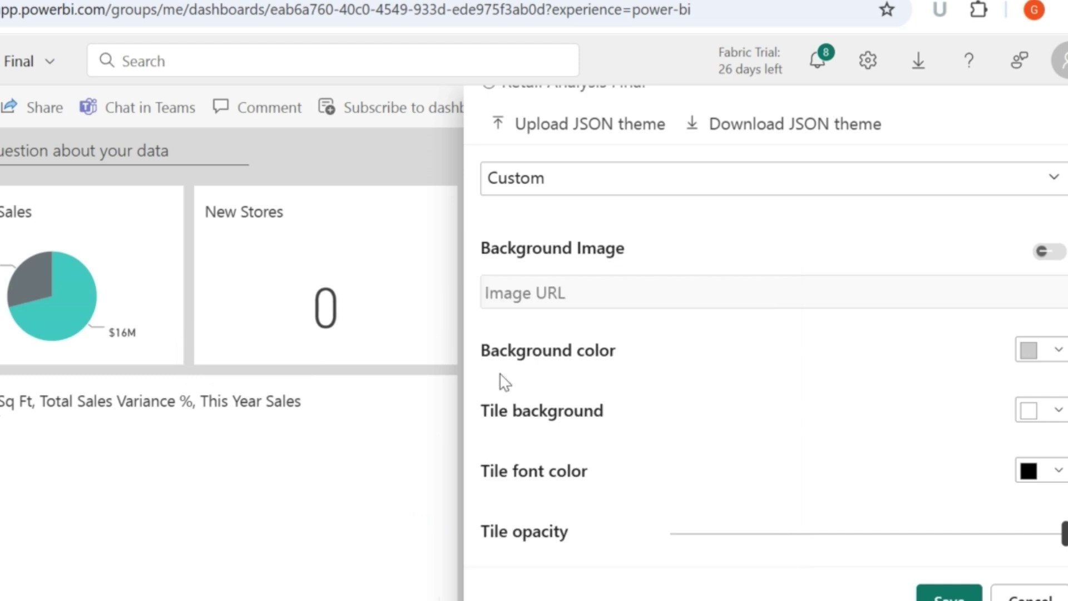
- Keep tiles white with black tile text, then save the custom theme
left_click(1060, 410)
left_click(1061, 410)
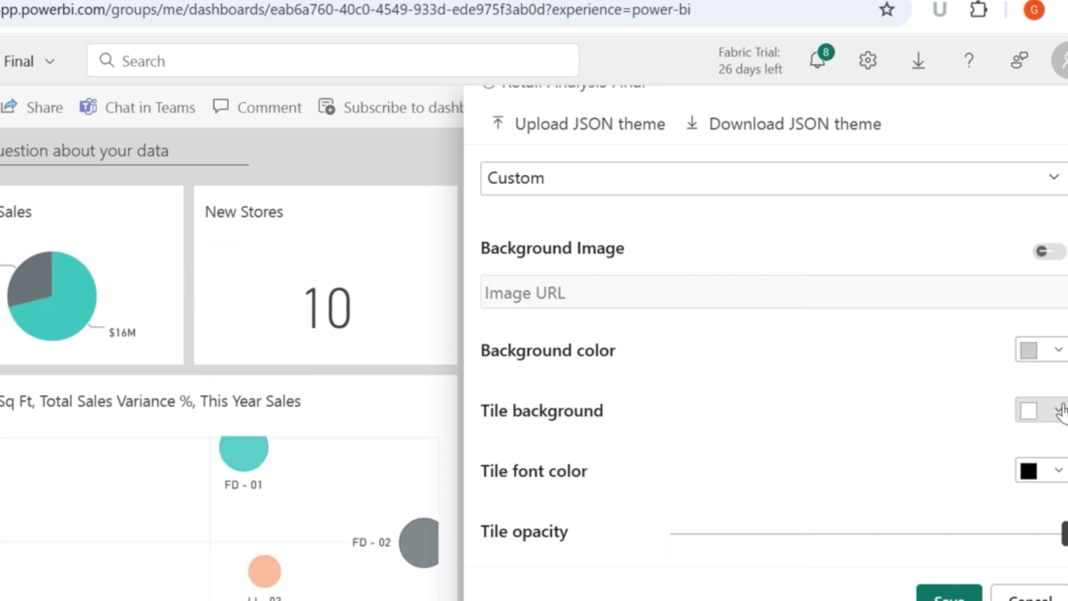
left_click(1057, 470)
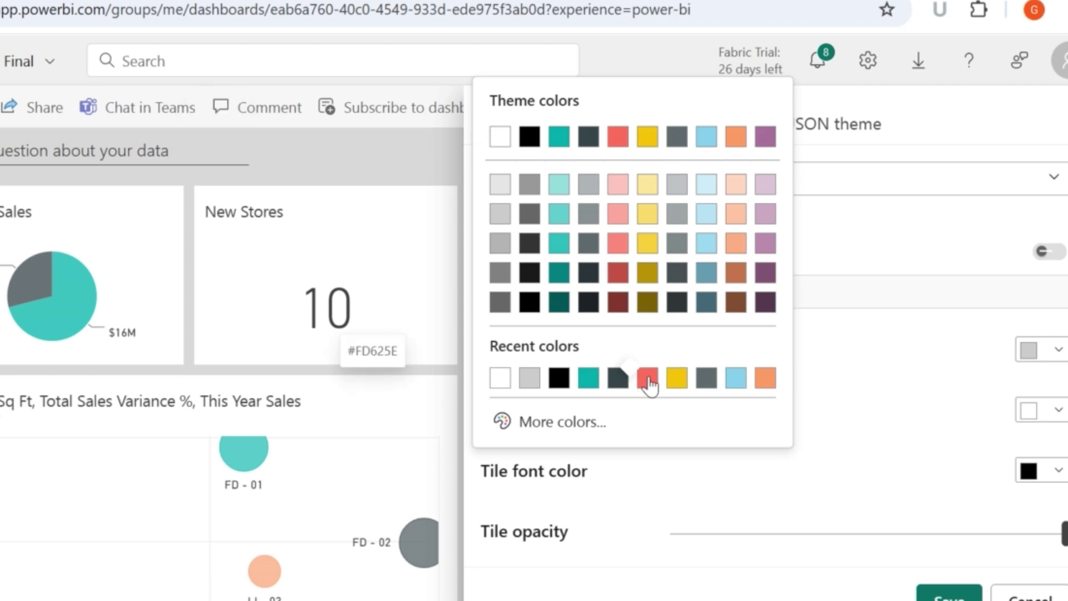
left_click(648, 379)
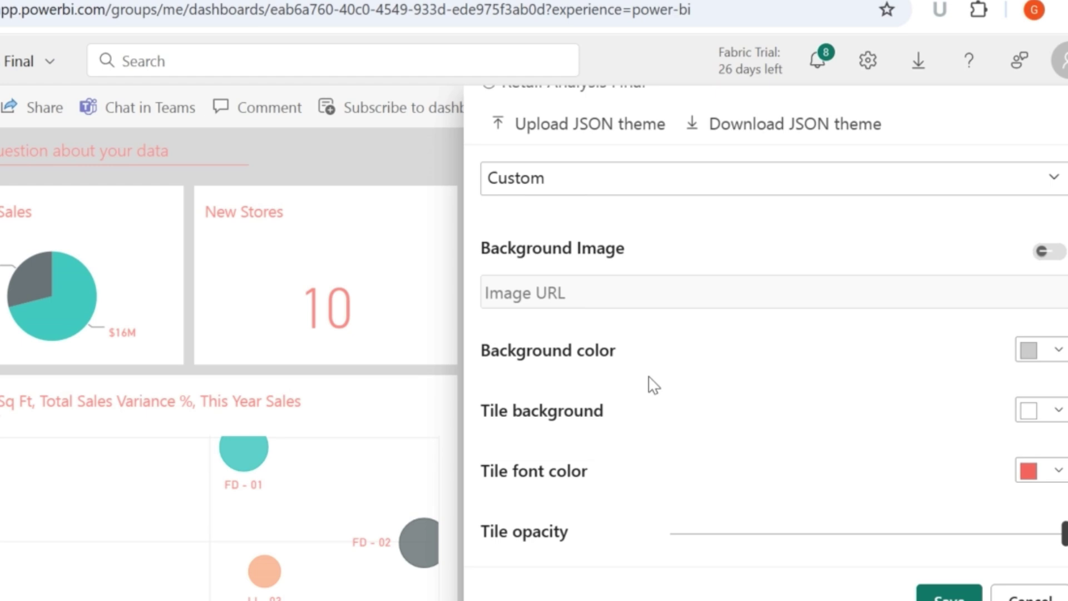
left_click(1037, 349)
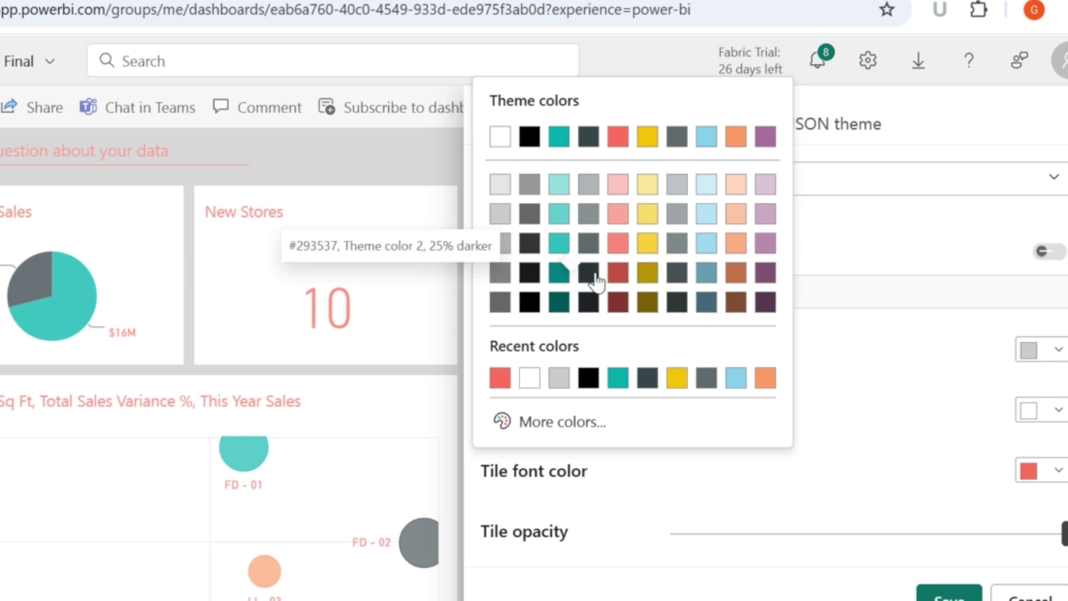
left_click(623, 281)
left_click(1026, 471)
left_click(587, 384)
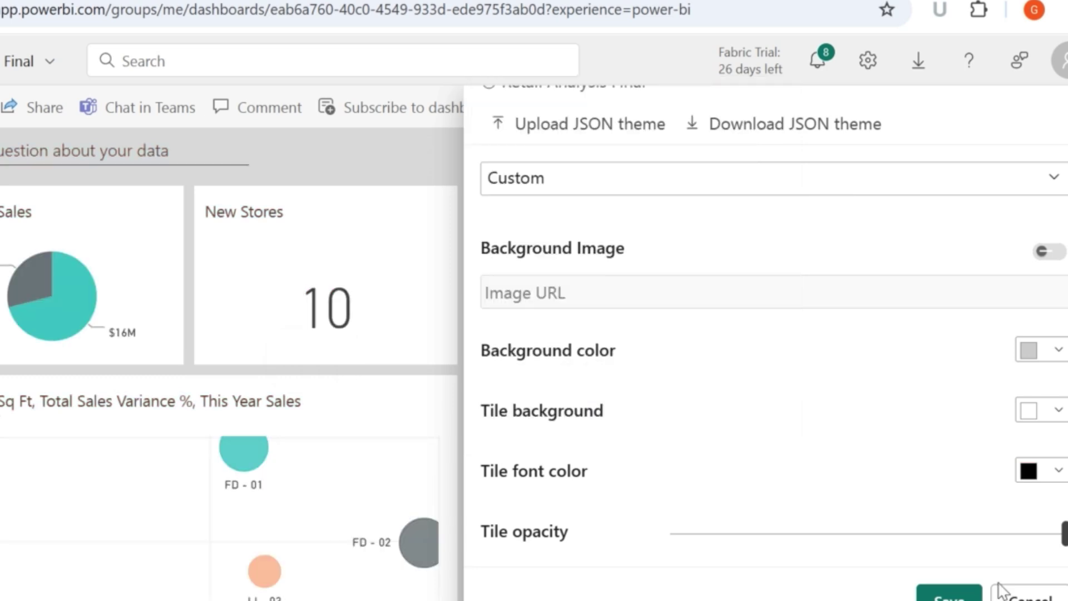
left_click(948, 594)
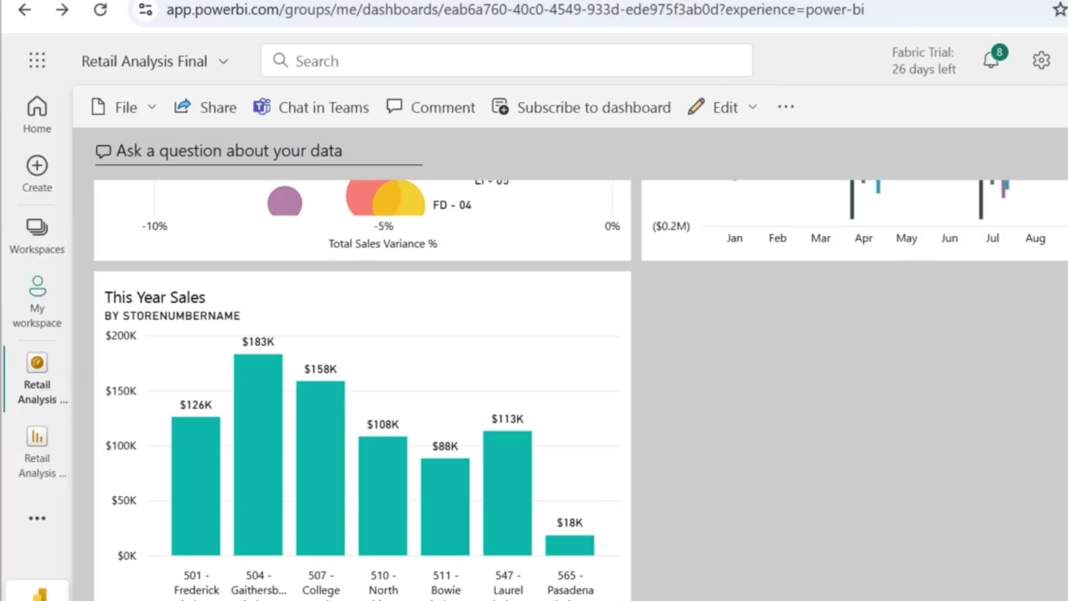
scroll(556, 389, "up", 5)
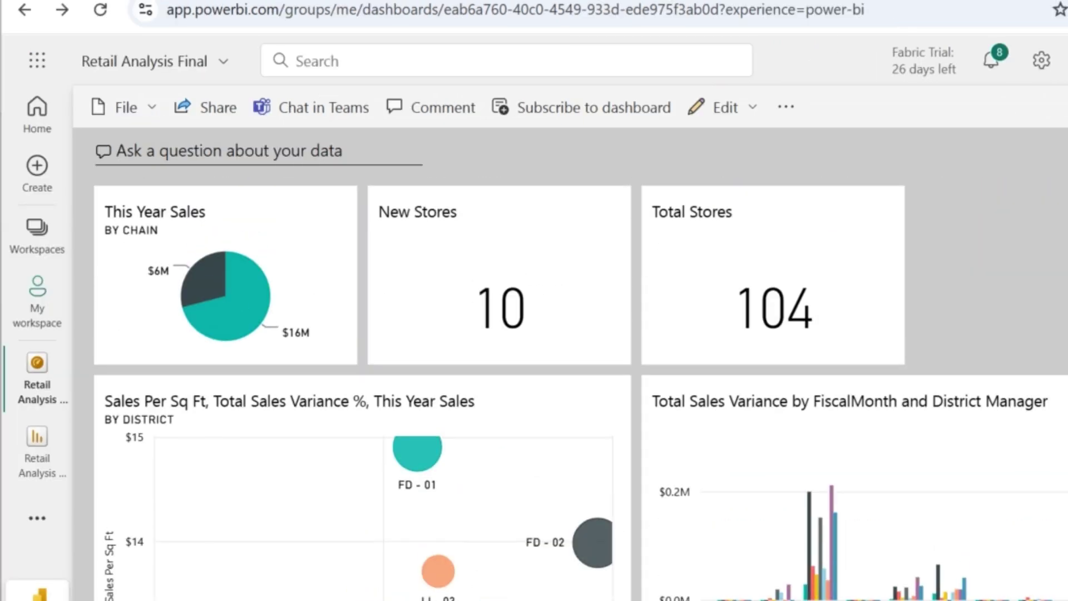
left_click(215, 108)
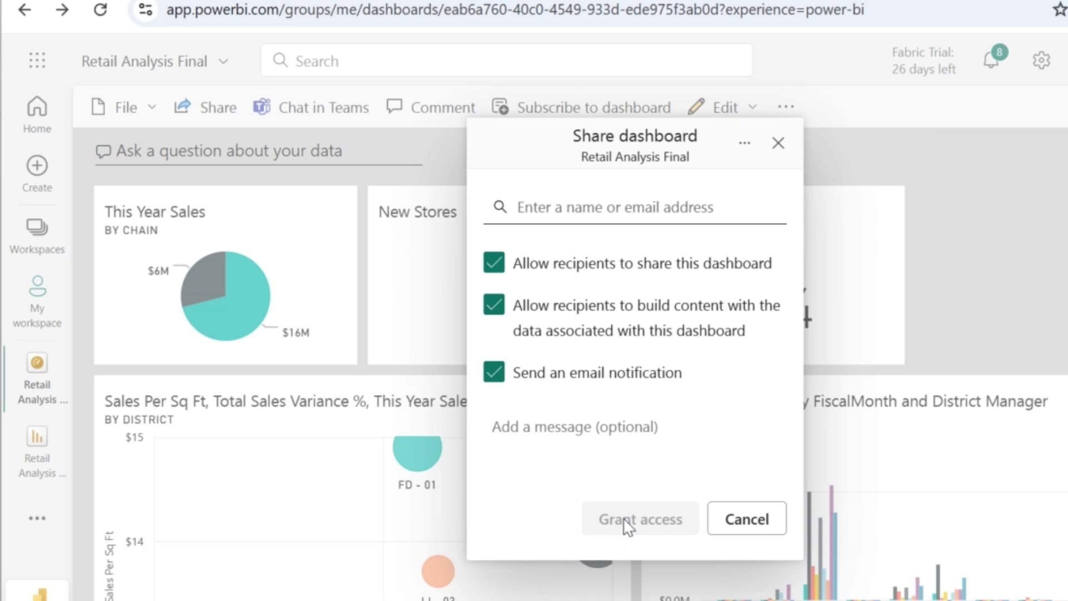
left_click(1023, 262)
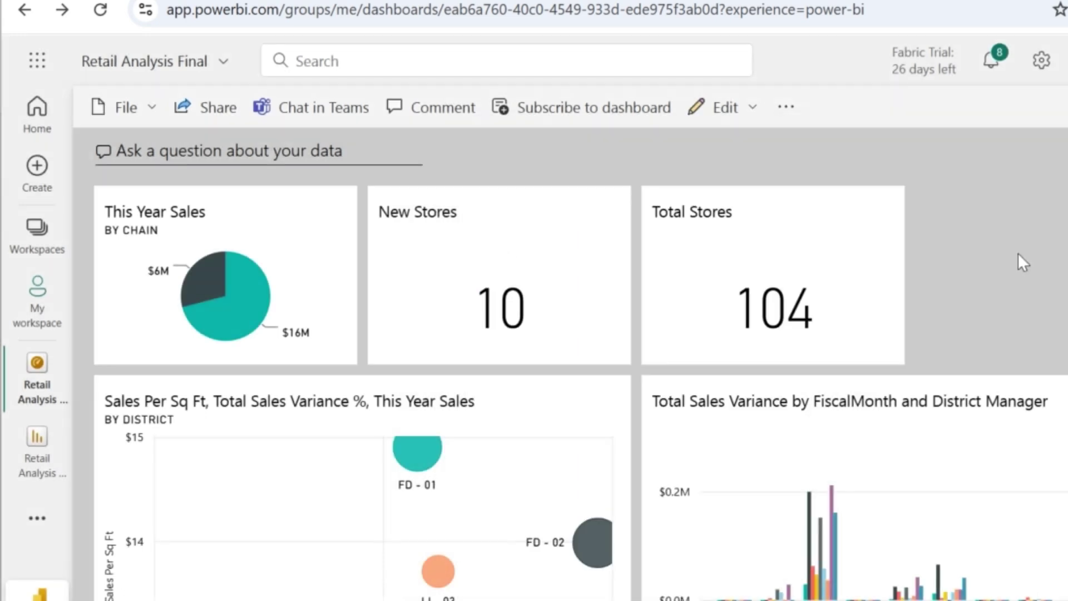